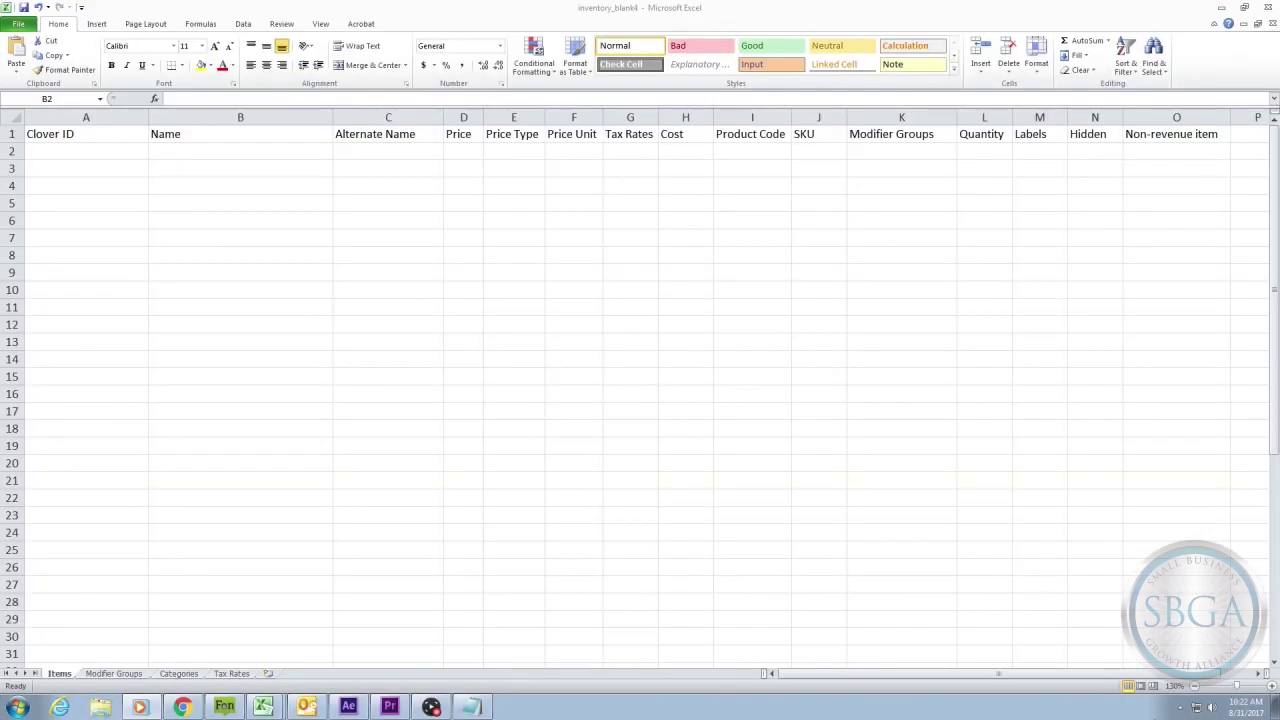
Switch to Chrome, export the Clover inventory as a spreadsheet, and return to the inventory_blank4 workbook in Excel
{"action": "left_click", "coordinate": [182, 707]}
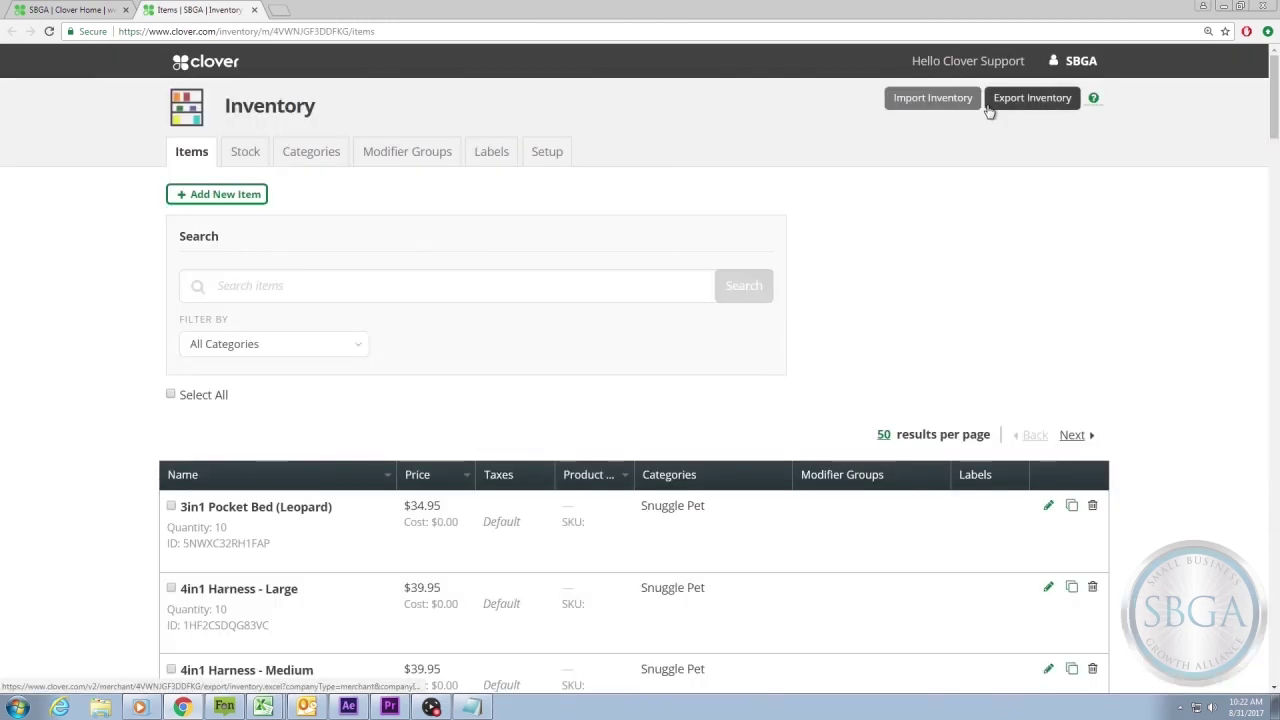
{"action": "left_click", "coordinate": [1030, 98]}
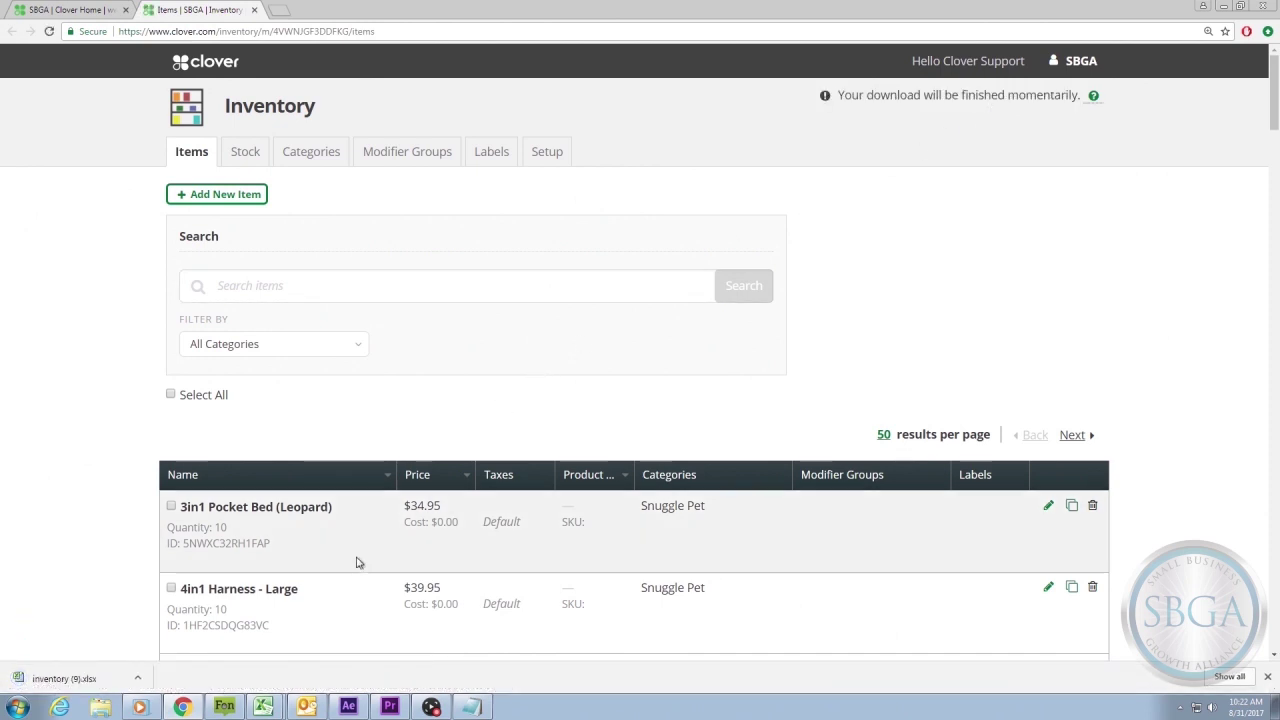
{"action": "mouse_move", "coordinate": [270, 707]}
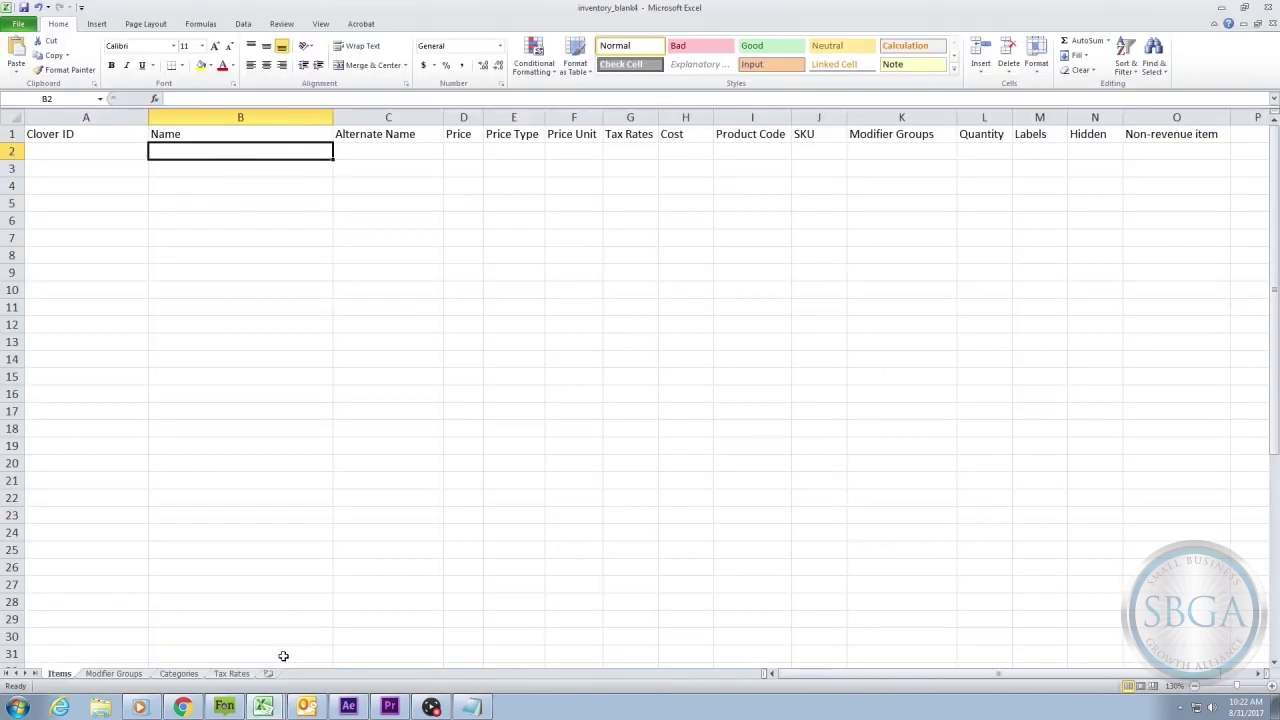
{"action": "left_click", "coordinate": [290, 655]}
Examine the blank template's heading row and the Clover ID and Name columns in inventory_filled, then return to inventory_blank4
{"action": "left_click", "coordinate": [10, 134]}
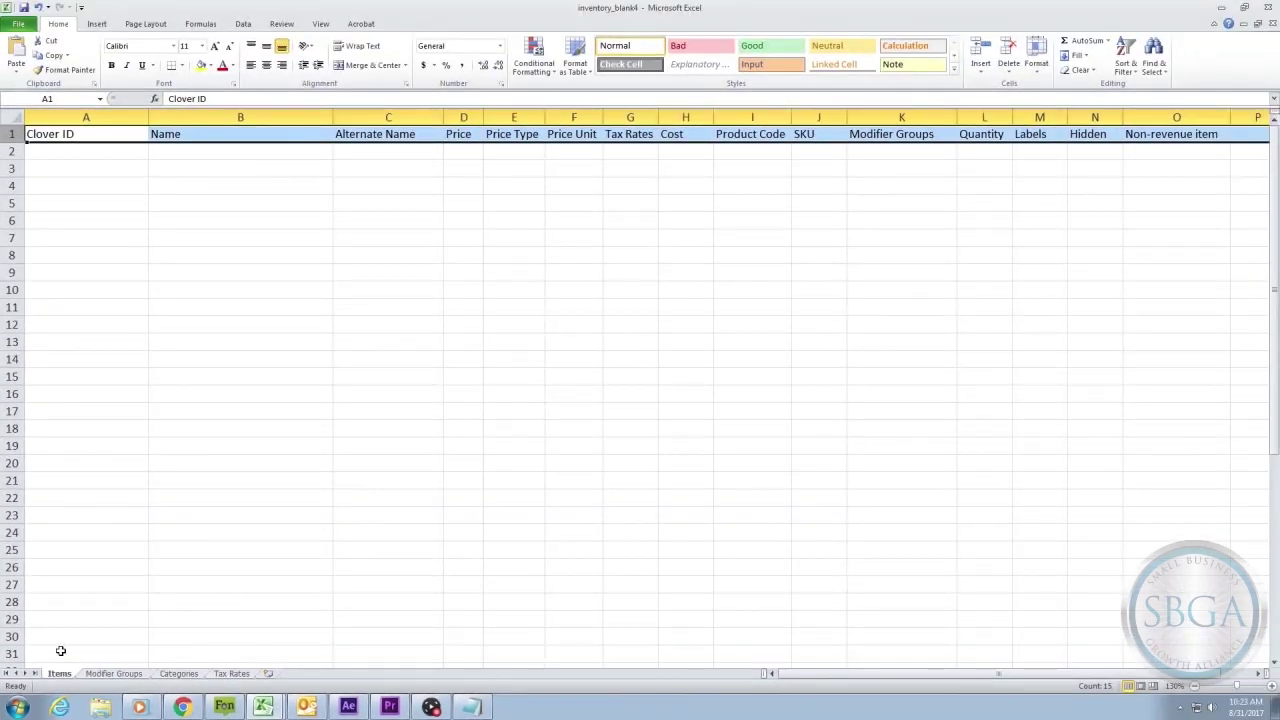
{"action": "left_click", "coordinate": [60, 651]}
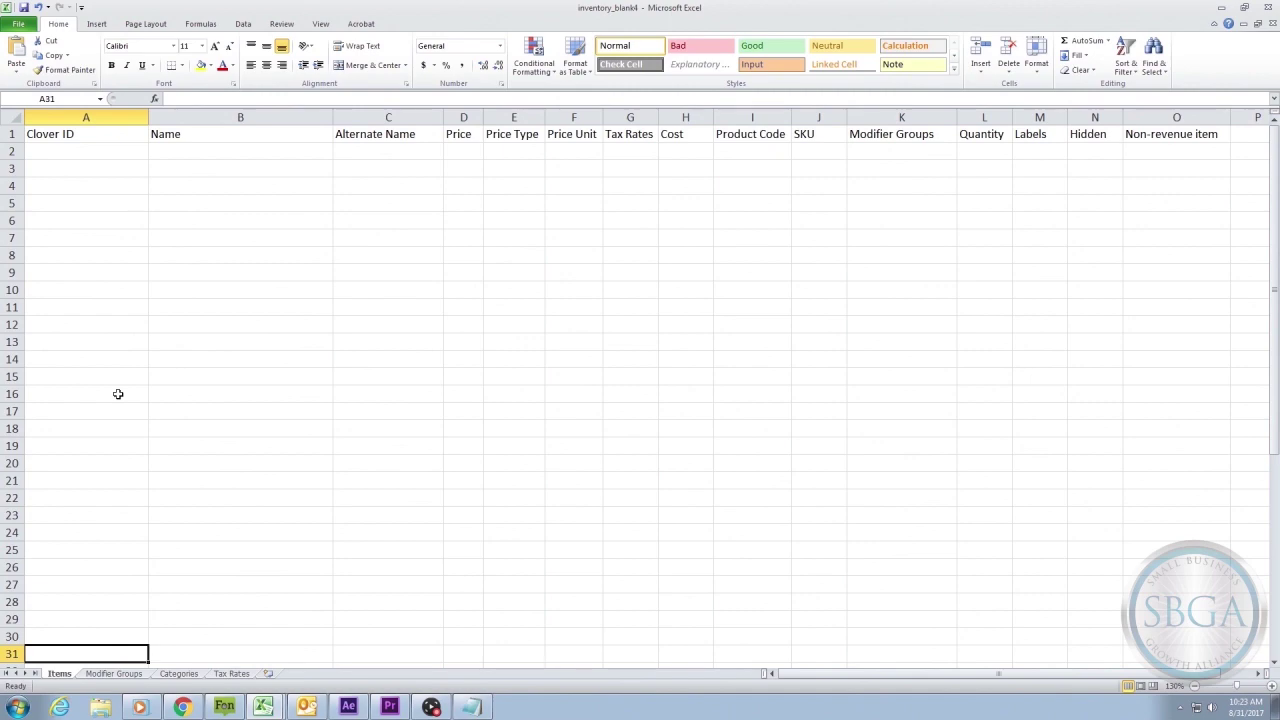
{"action": "left_click", "coordinate": [262, 707]}
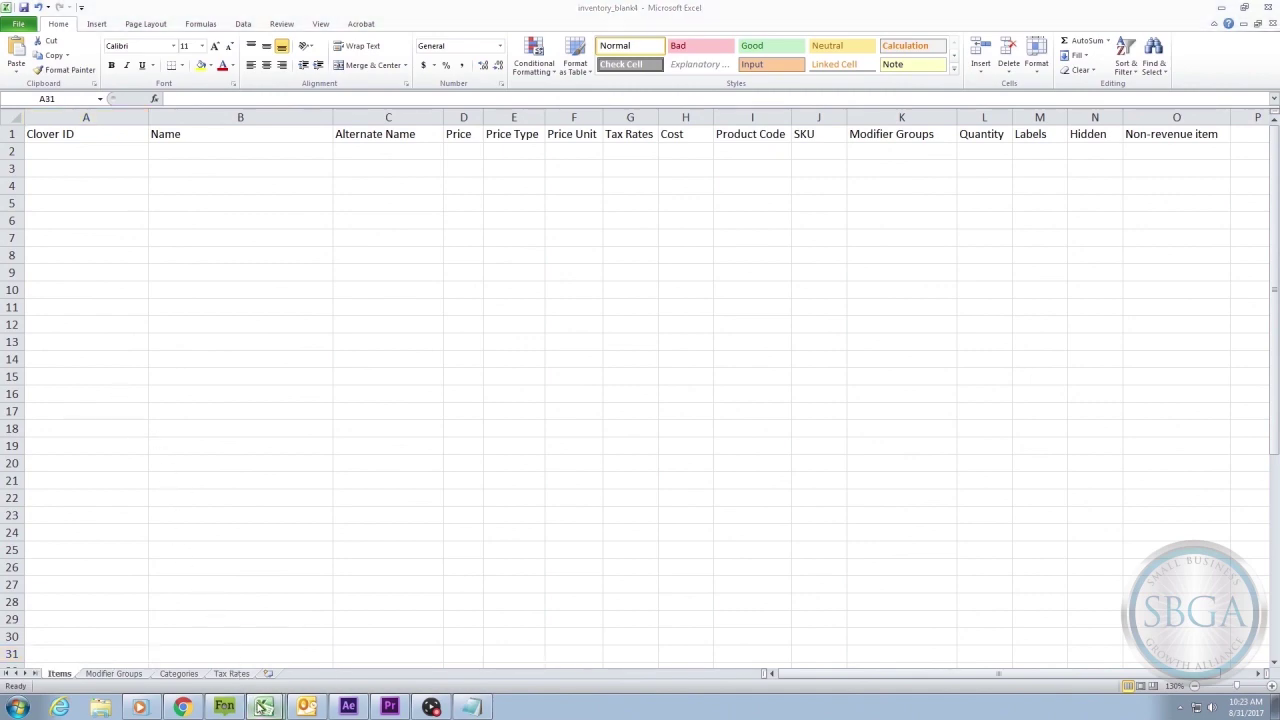
{"action": "left_click", "coordinate": [262, 674]}
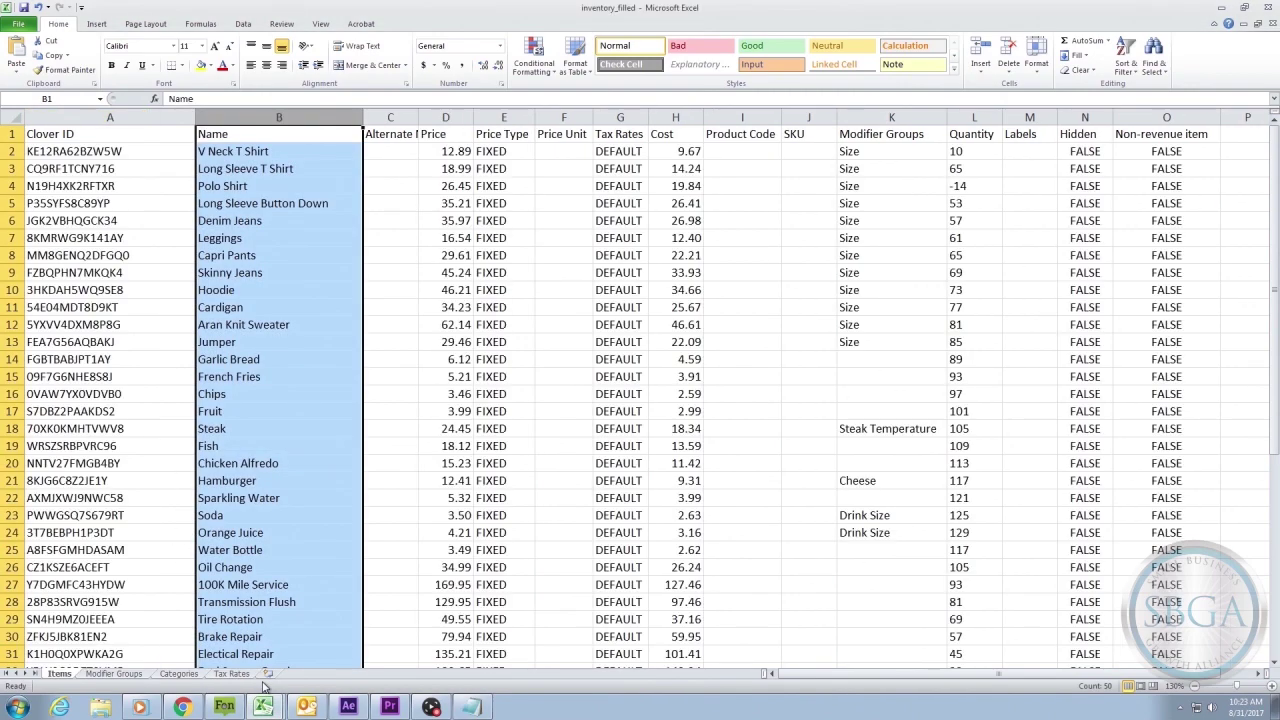
{"action": "left_click", "coordinate": [152, 117]}
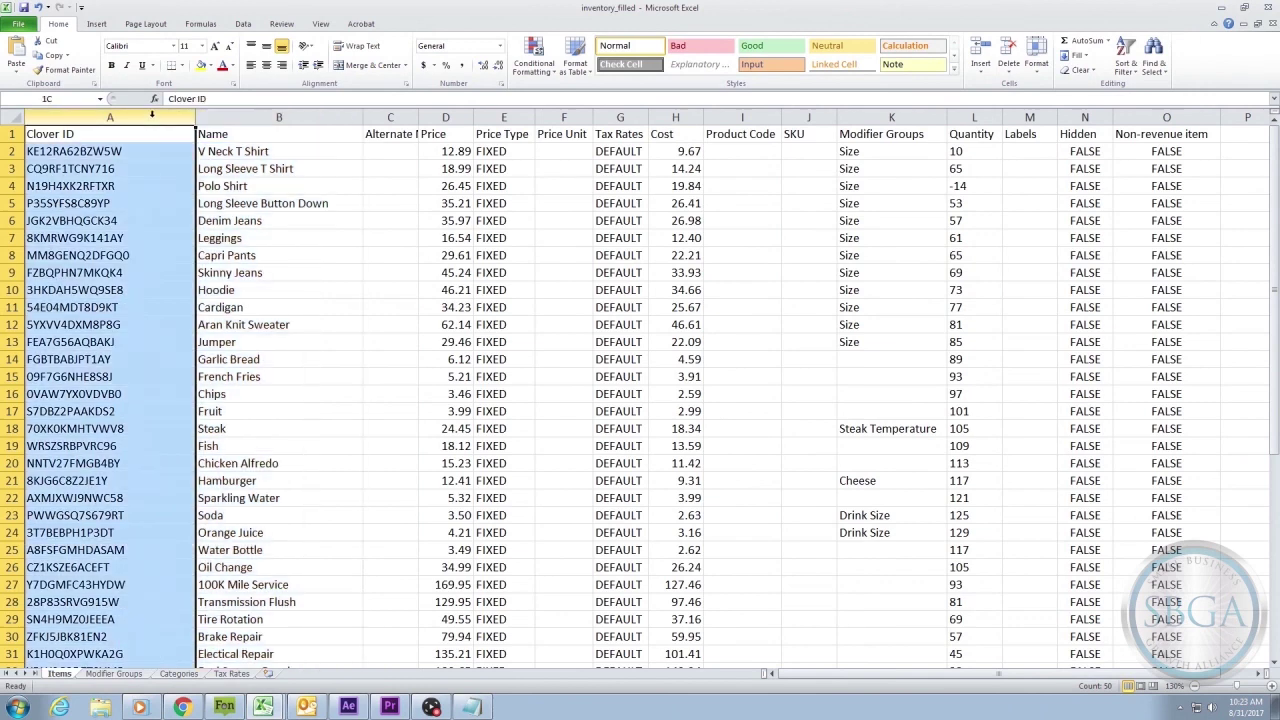
{"action": "left_click", "coordinate": [231, 117]}
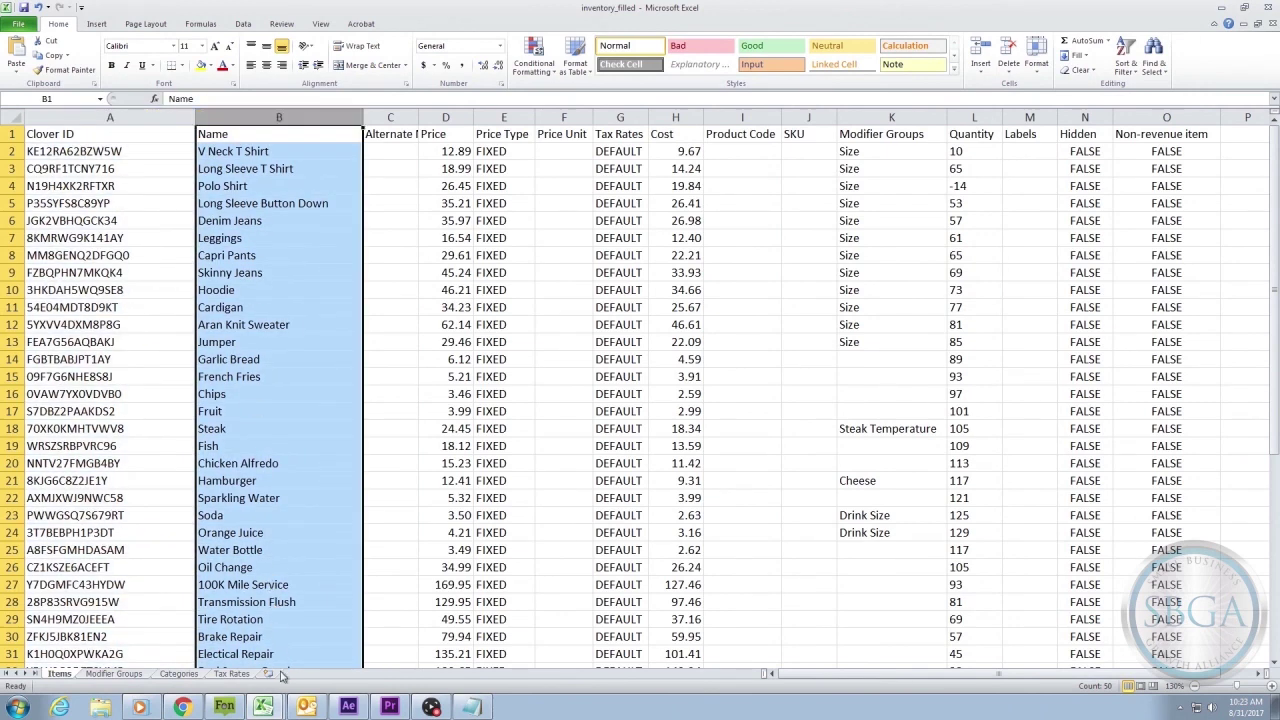
{"action": "left_click", "coordinate": [263, 707]}
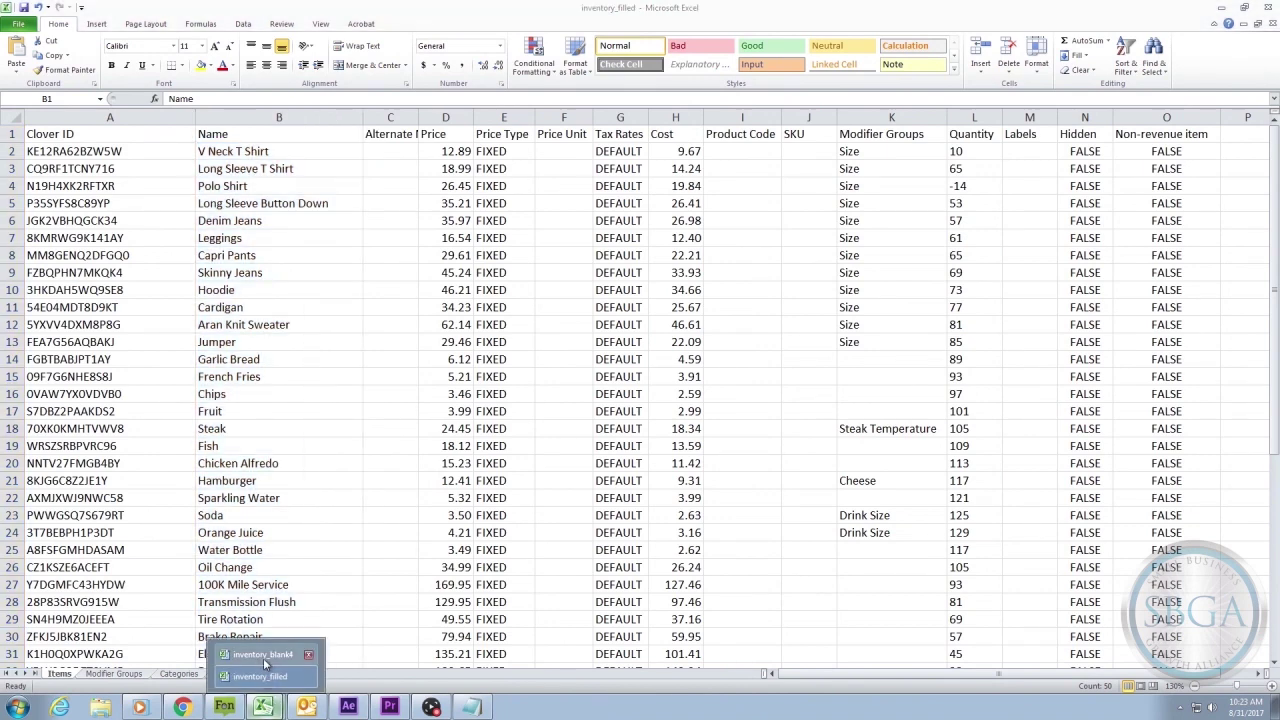
{"action": "left_click", "coordinate": [263, 655]}
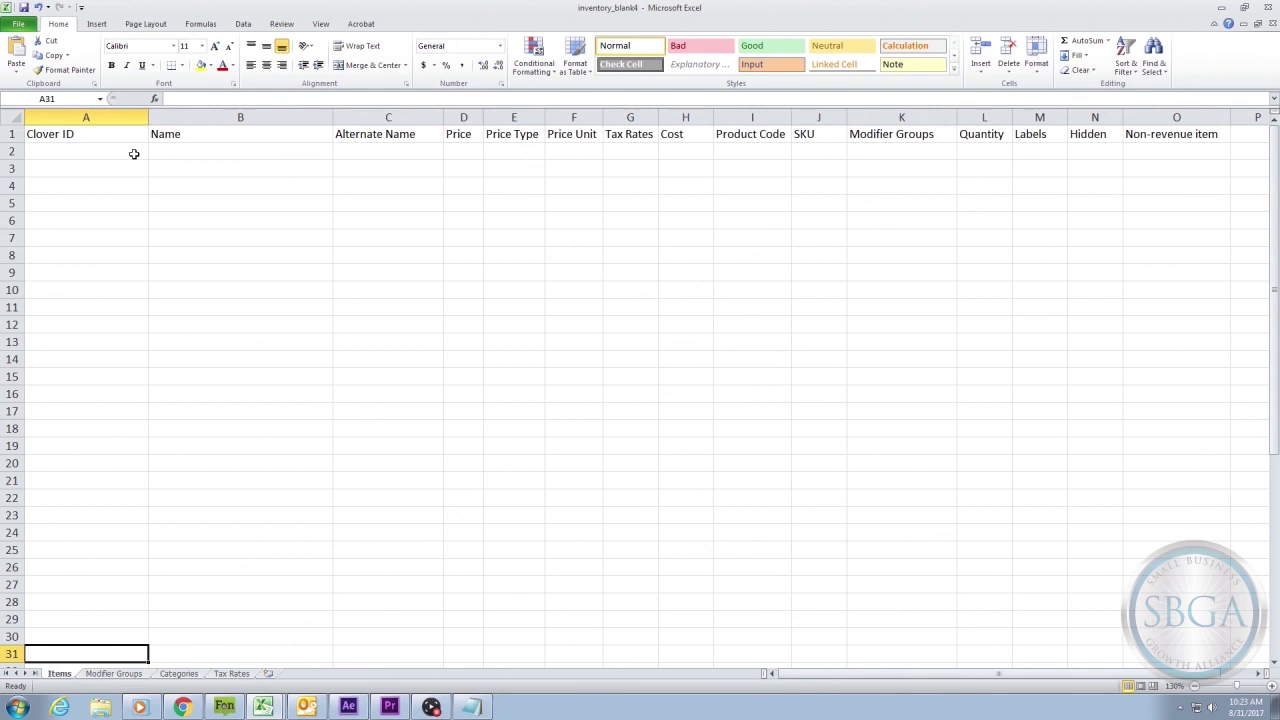
Examine the Name, Price, Price Type, Price Unit and Tax Rates columns of the blank Items sheet
{"action": "left_click", "coordinate": [267, 117]}
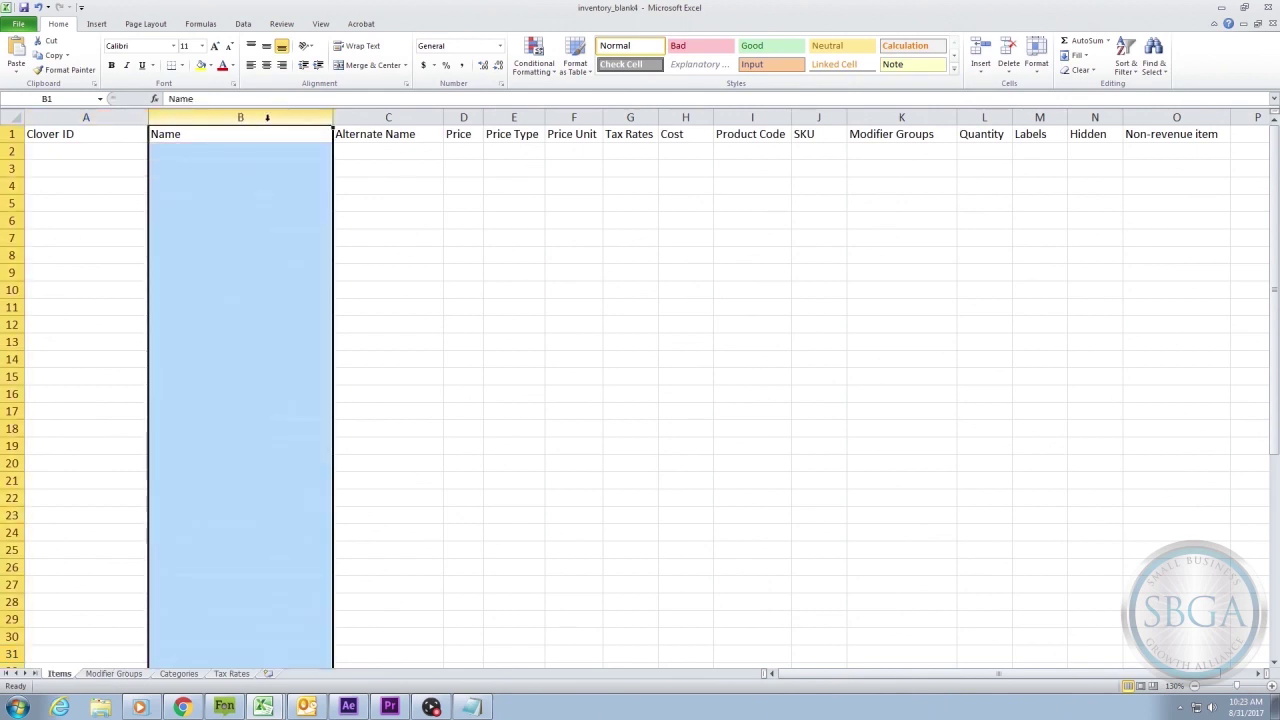
{"action": "left_click", "coordinate": [462, 117]}
{"action": "left_click", "coordinate": [507, 117]}
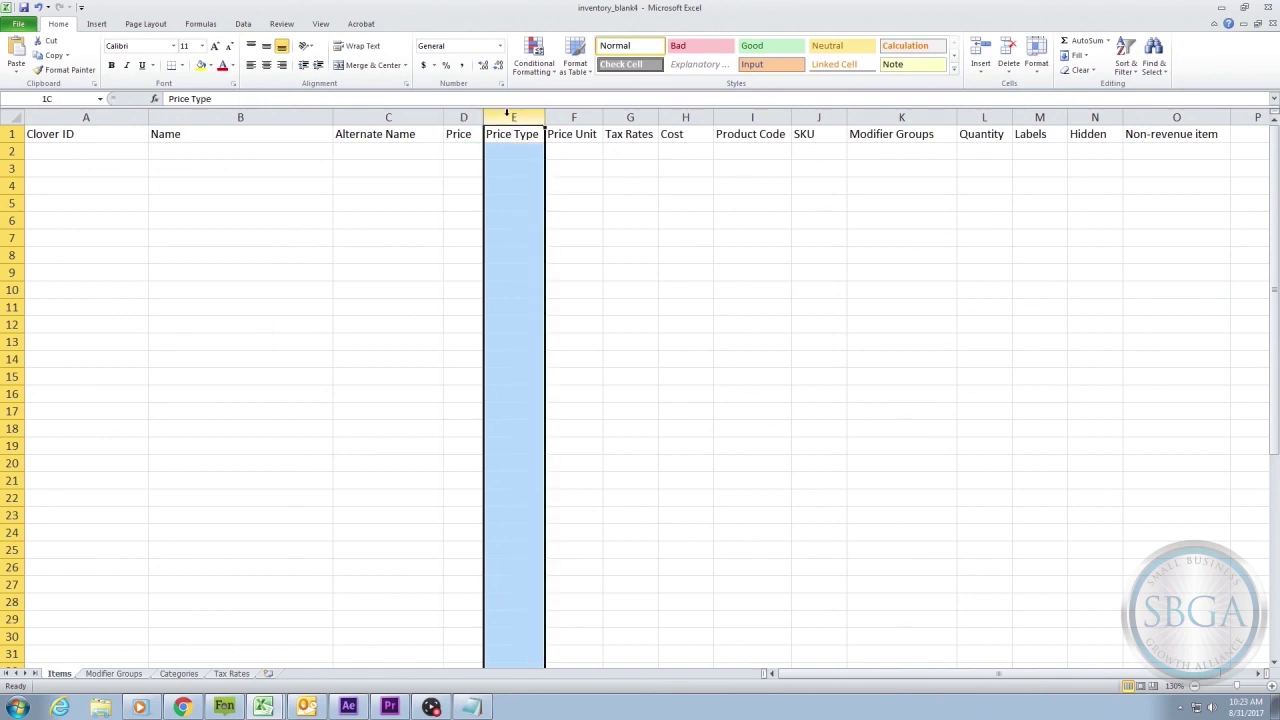
{"action": "left_click", "coordinate": [562, 117]}
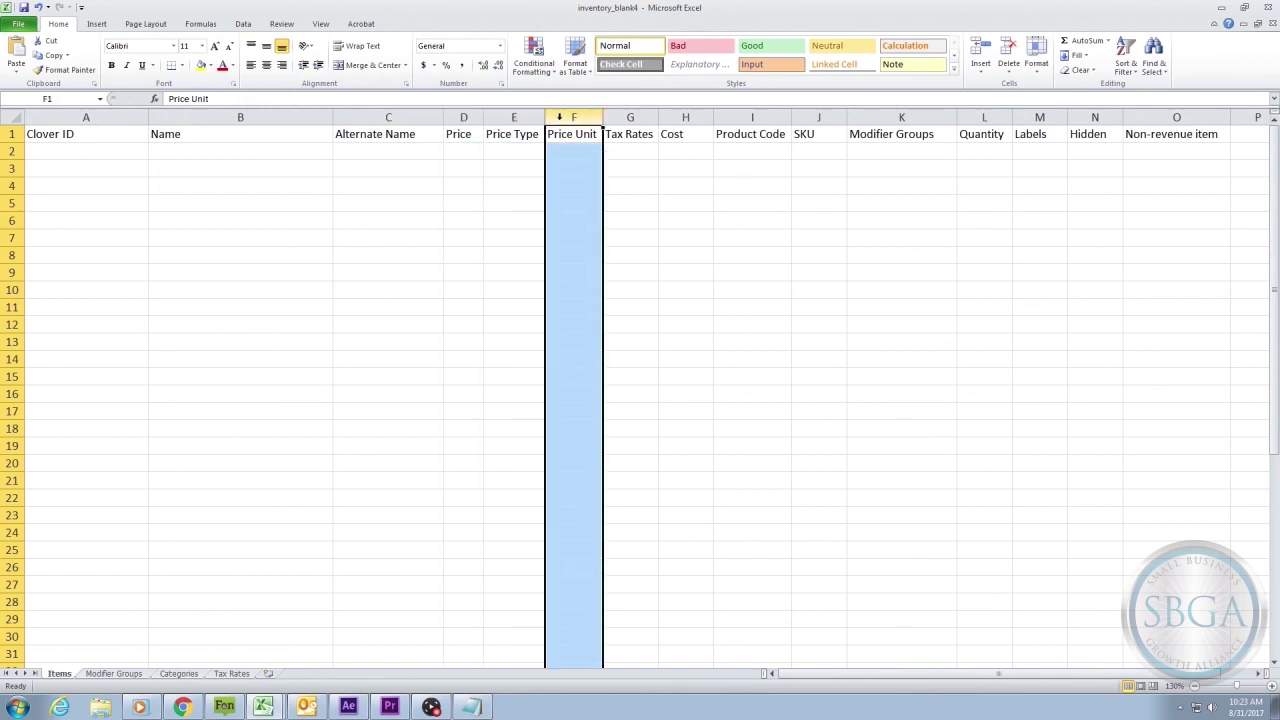
{"action": "left_click", "coordinate": [614, 117]}
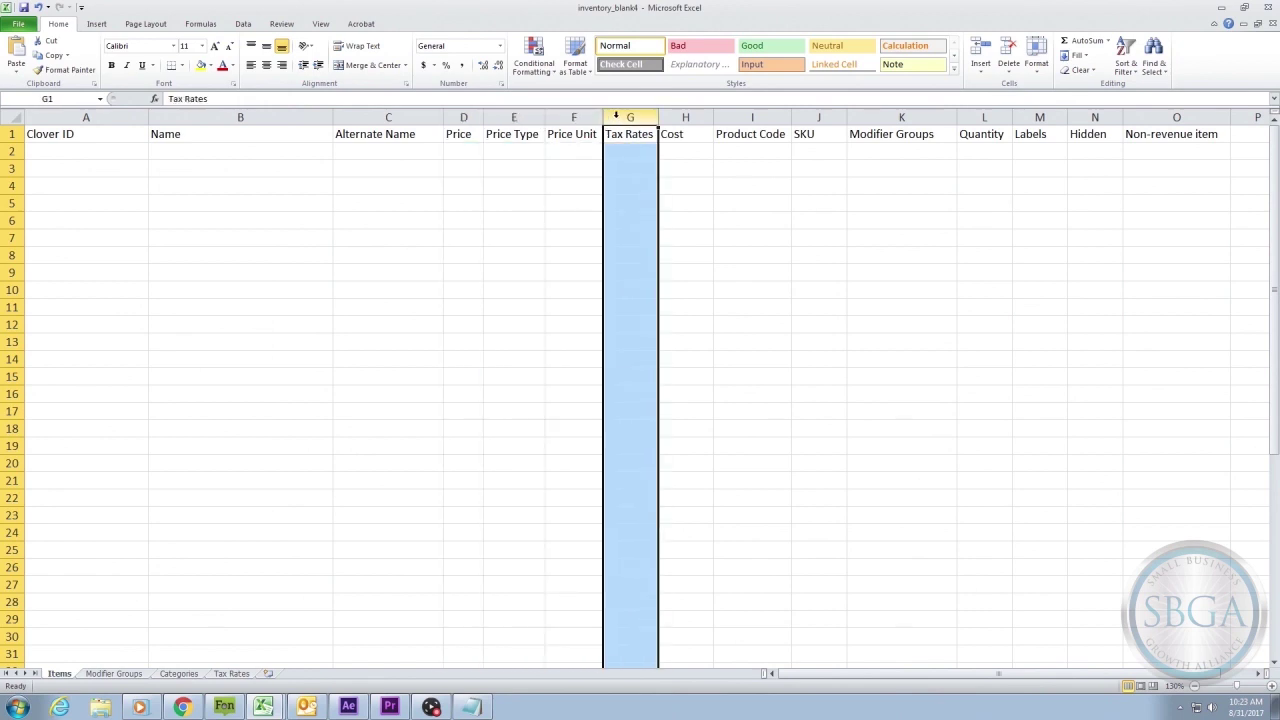
{"action": "left_click", "coordinate": [301, 117]}
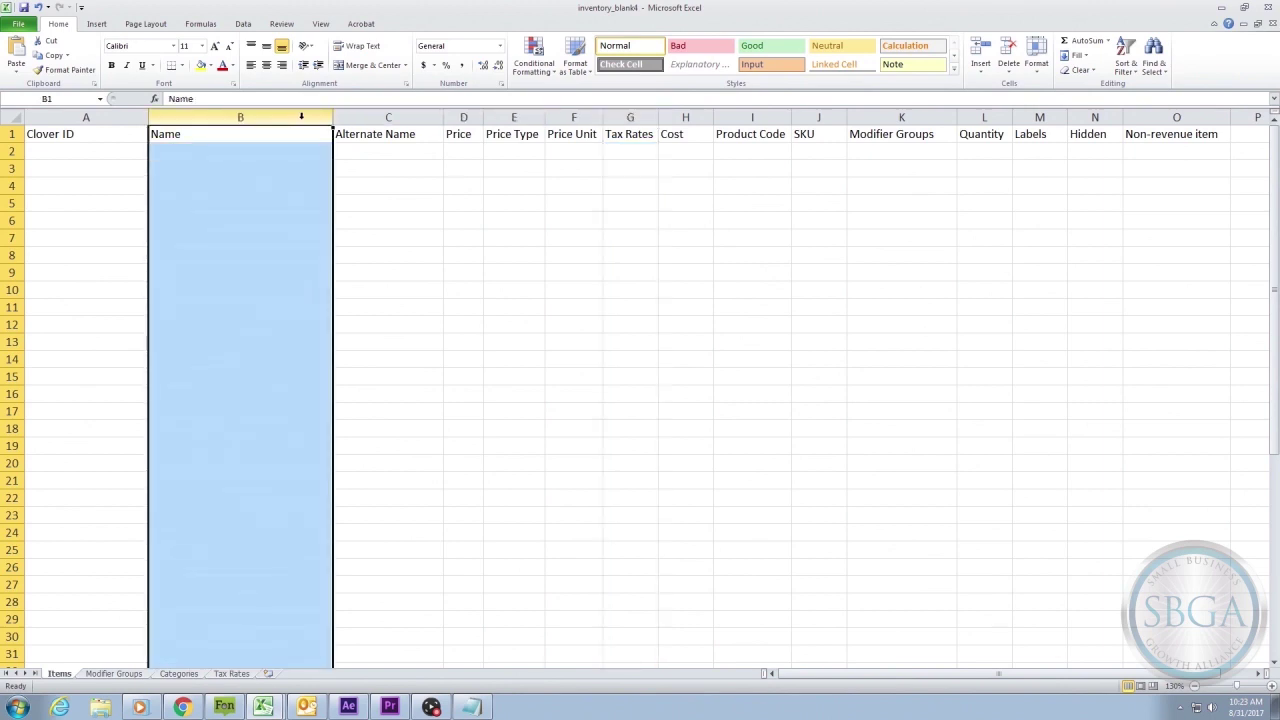
Enter the item names Breakfast Burrito, Bacon Egg and Cheese Sandwich, and Sunrise Special in cells B2 to B4
{"action": "left_click", "coordinate": [218, 151]}
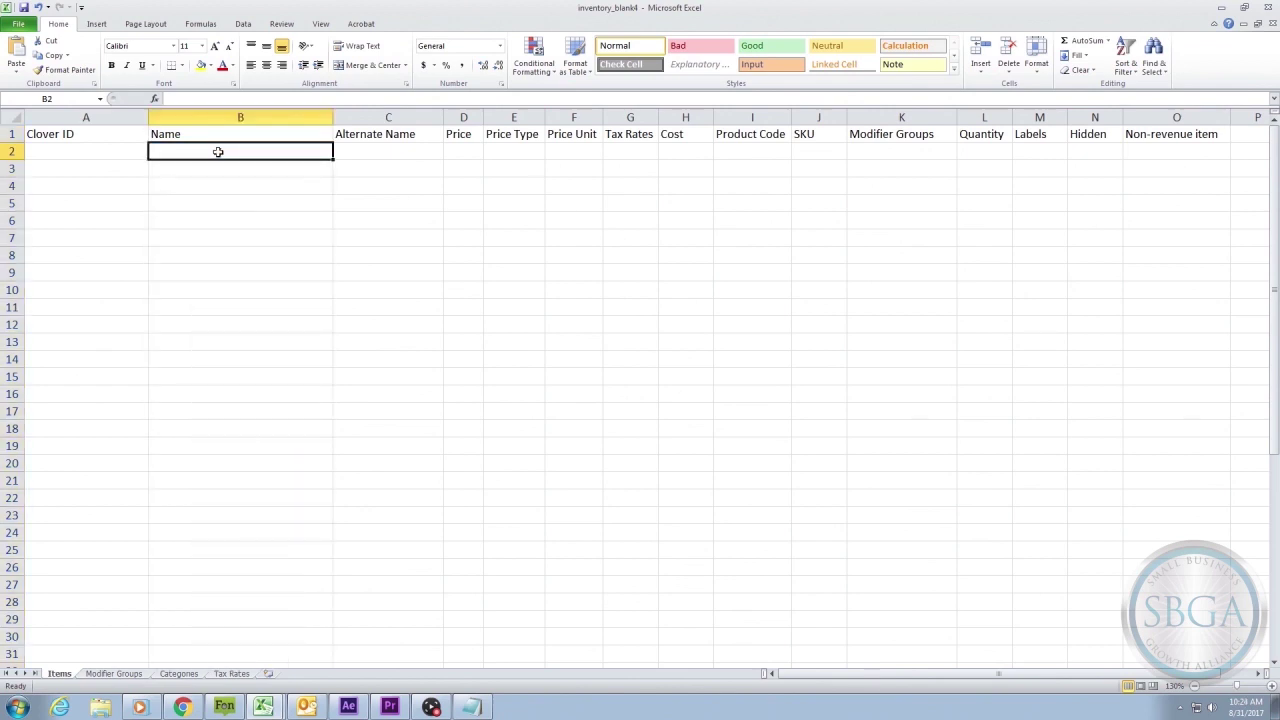
{"action": "type", "text": "Brea"}
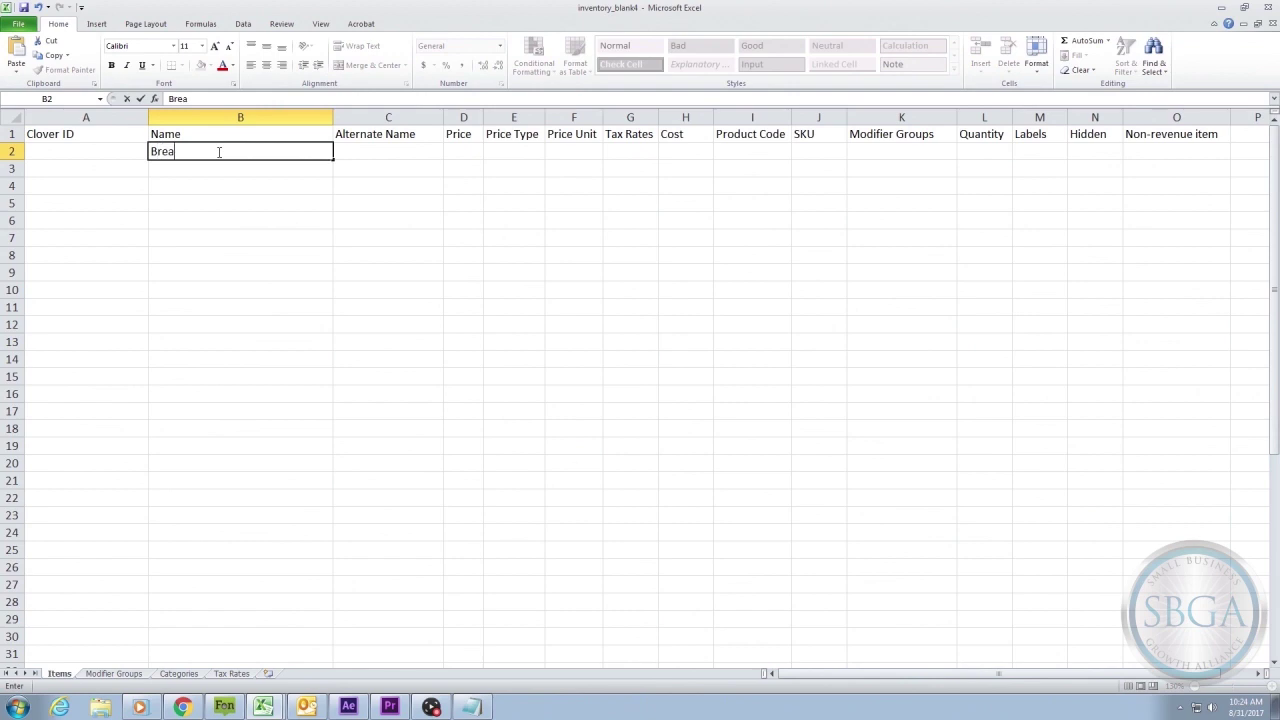
{"action": "type", "text": "kfast Burrito"}
{"action": "key", "text": "Return"}
{"action": "key", "text": "Down"}
{"action": "type", "text": "Bacon Egg and Cheese Sandwich"}
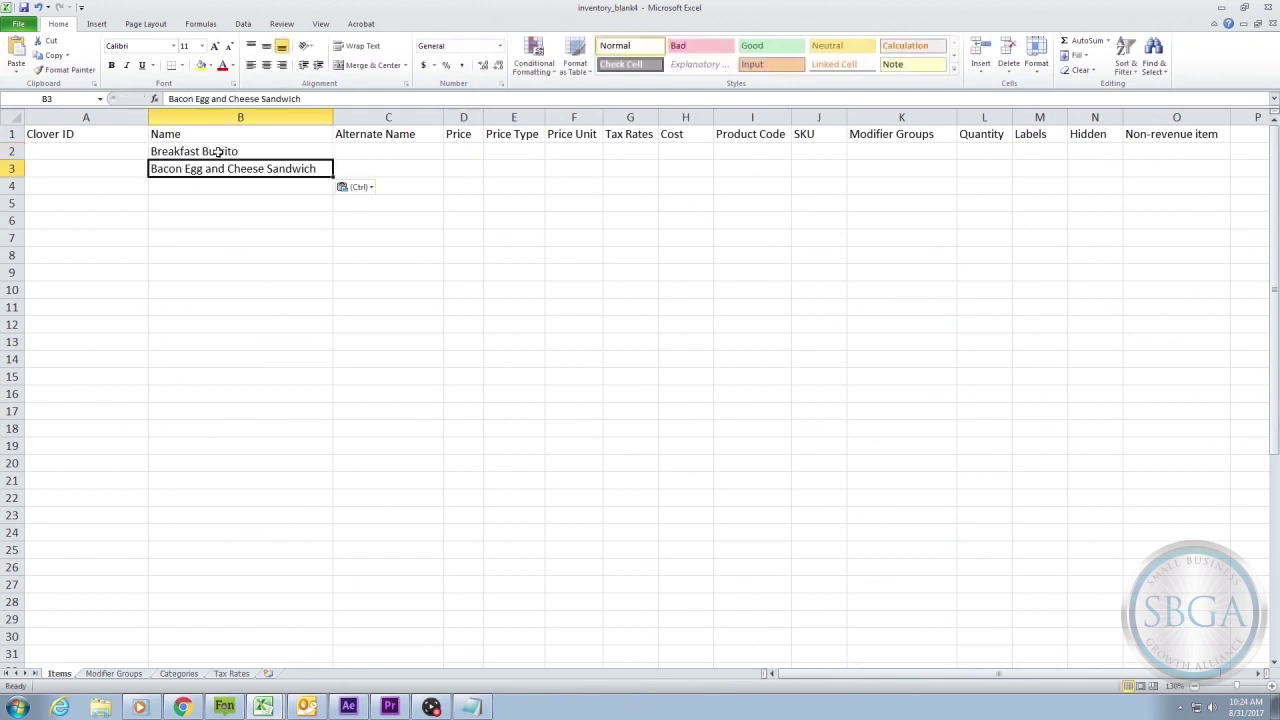
{"action": "key", "text": "Down"}
{"action": "type", "text": "Sunrise Spe"}
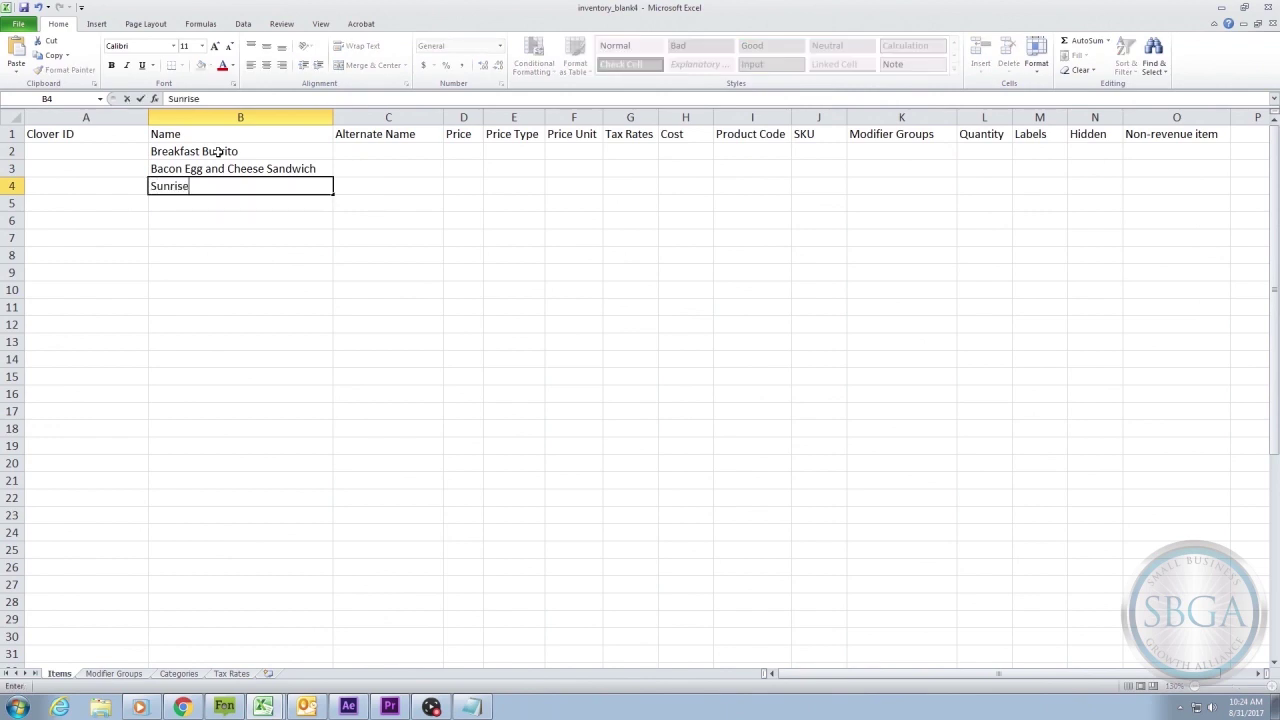
{"action": "type", "text": "cial"}
{"action": "key", "text": "Return"}
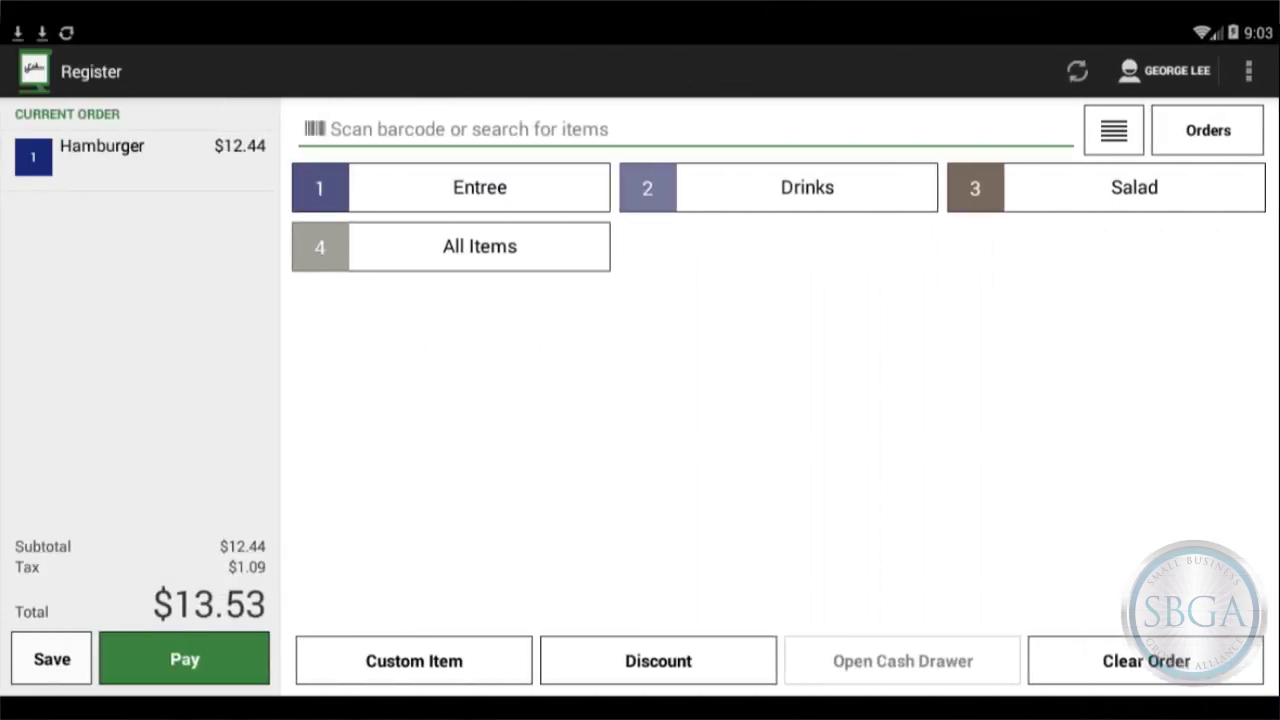
{"action": "left_click", "coordinate": [140, 160]}
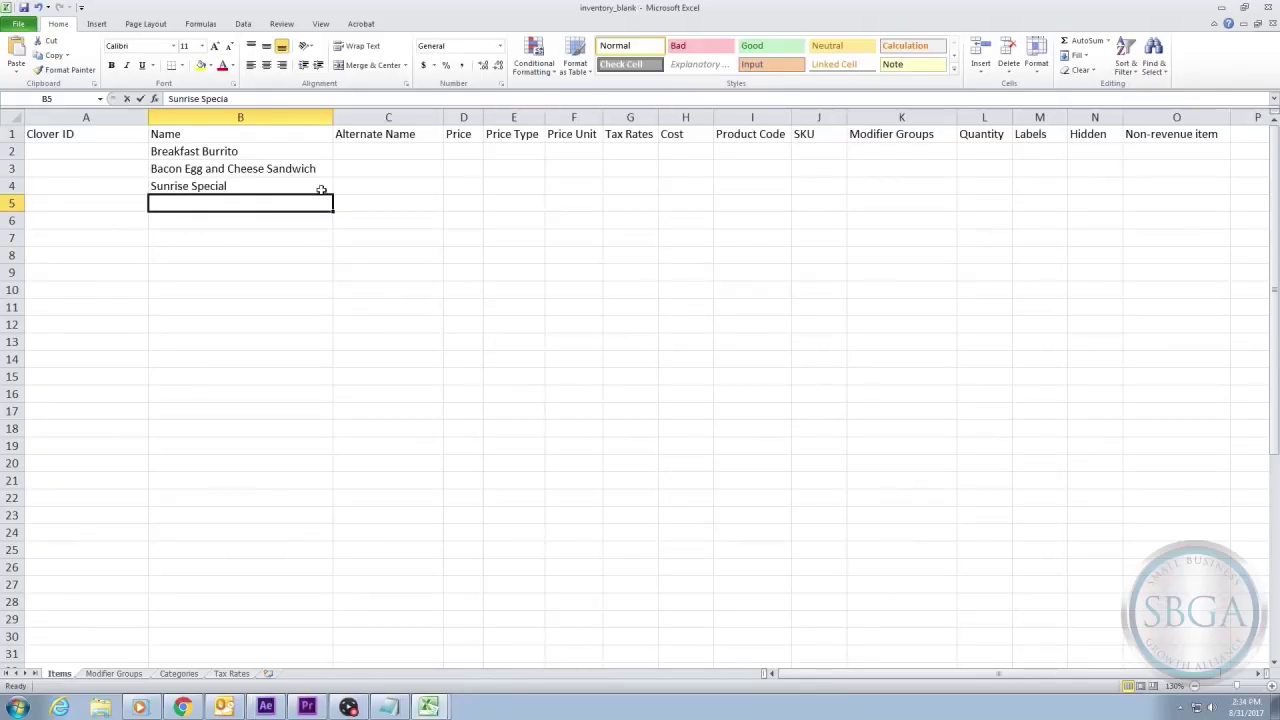
{"action": "left_click_drag", "start_coordinate": [419, 148], "coordinate": [421, 203]}
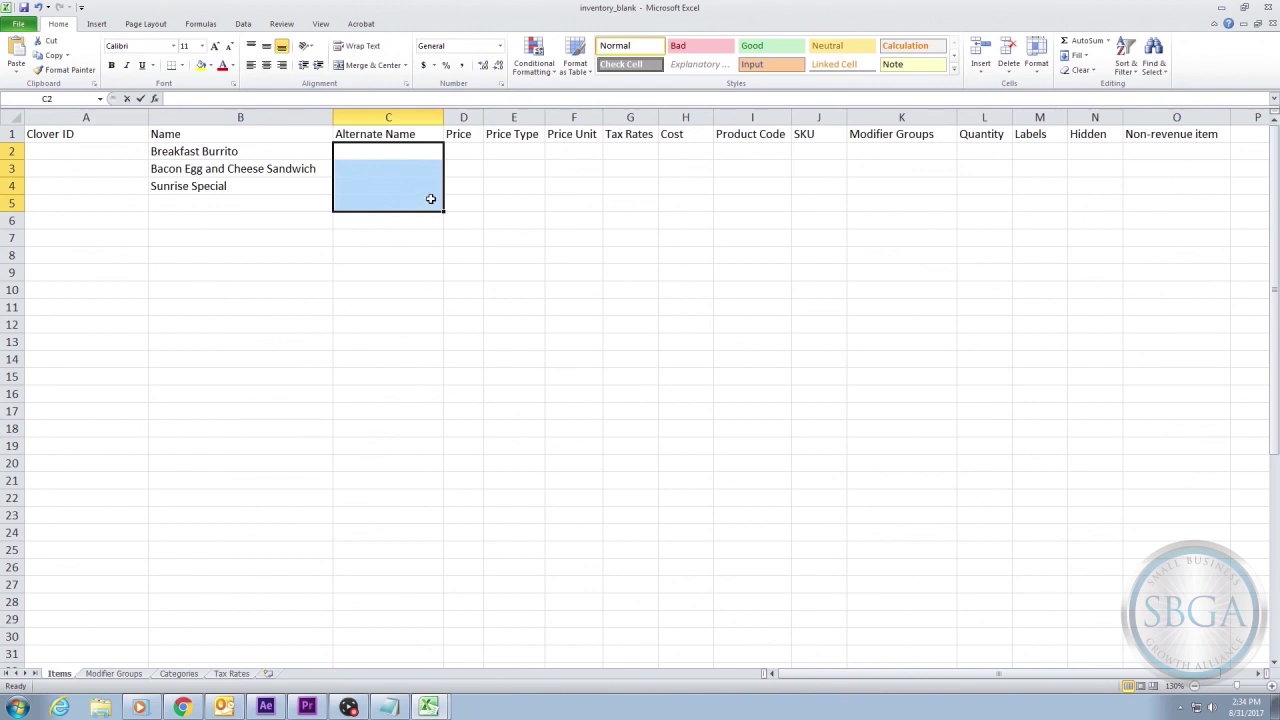
Enter the prices 4.95, 4.75 and 5.25 in cells D2 to D4 for the three breakfast items
{"action": "left_click_drag", "start_coordinate": [466, 136], "coordinate": [471, 190]}
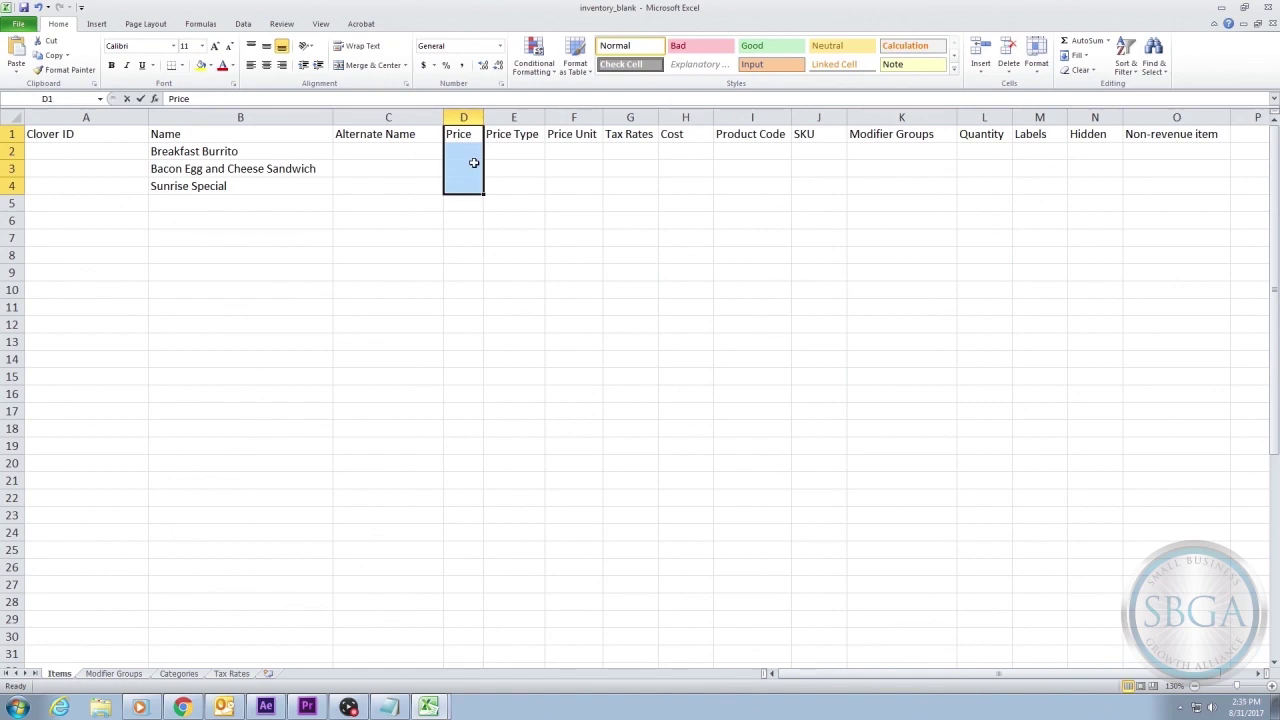
{"action": "left_click", "coordinate": [474, 155]}
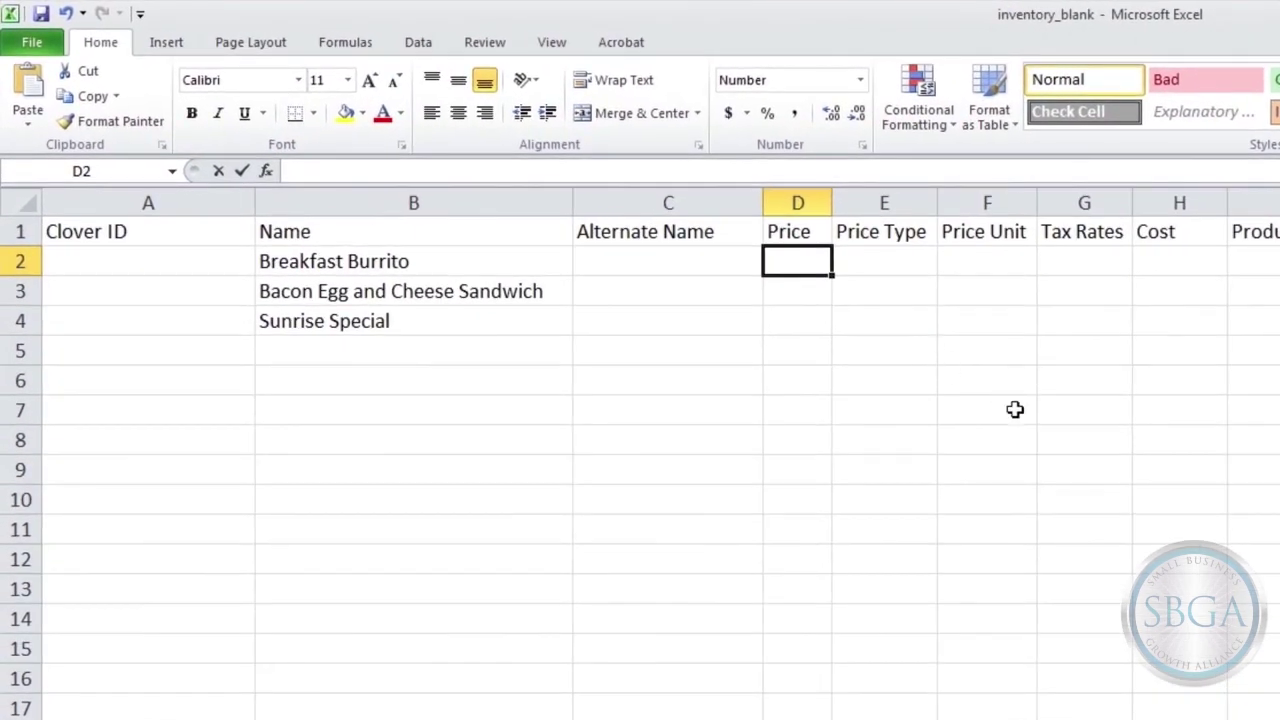
{"action": "type", "text": "4.95"}
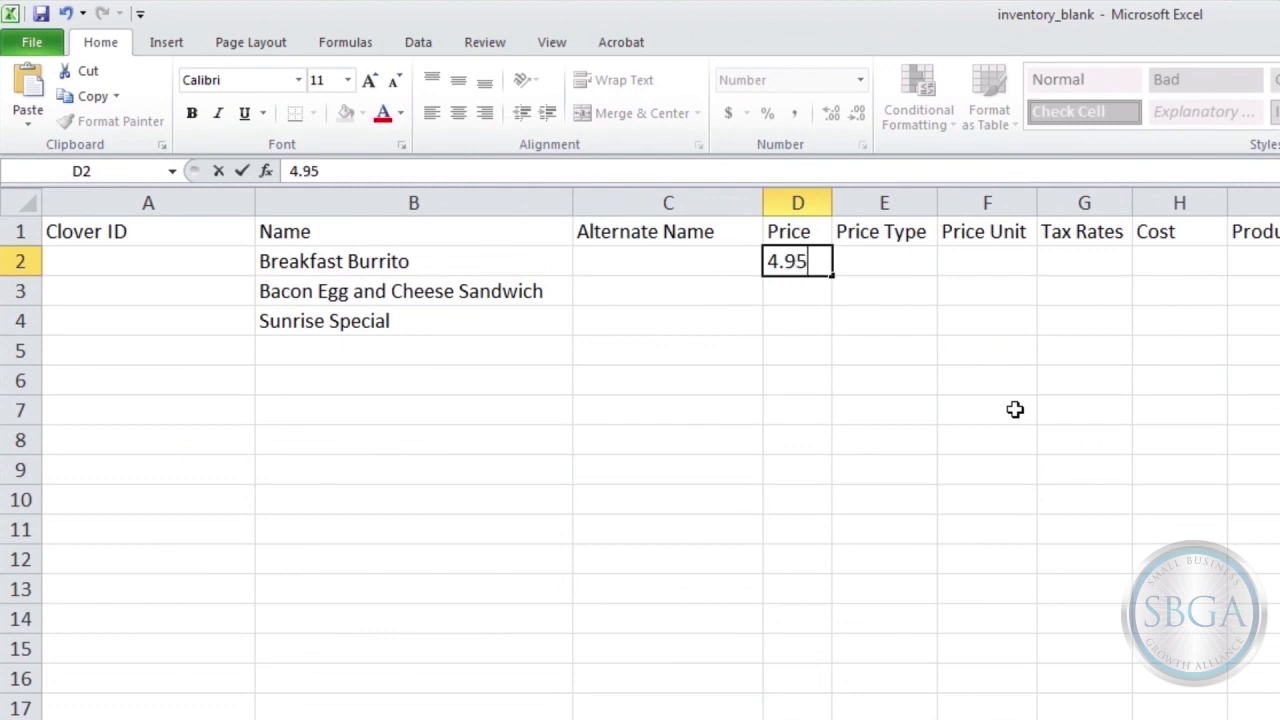
{"action": "key", "text": "Return"}
{"action": "type", "text": "4."}
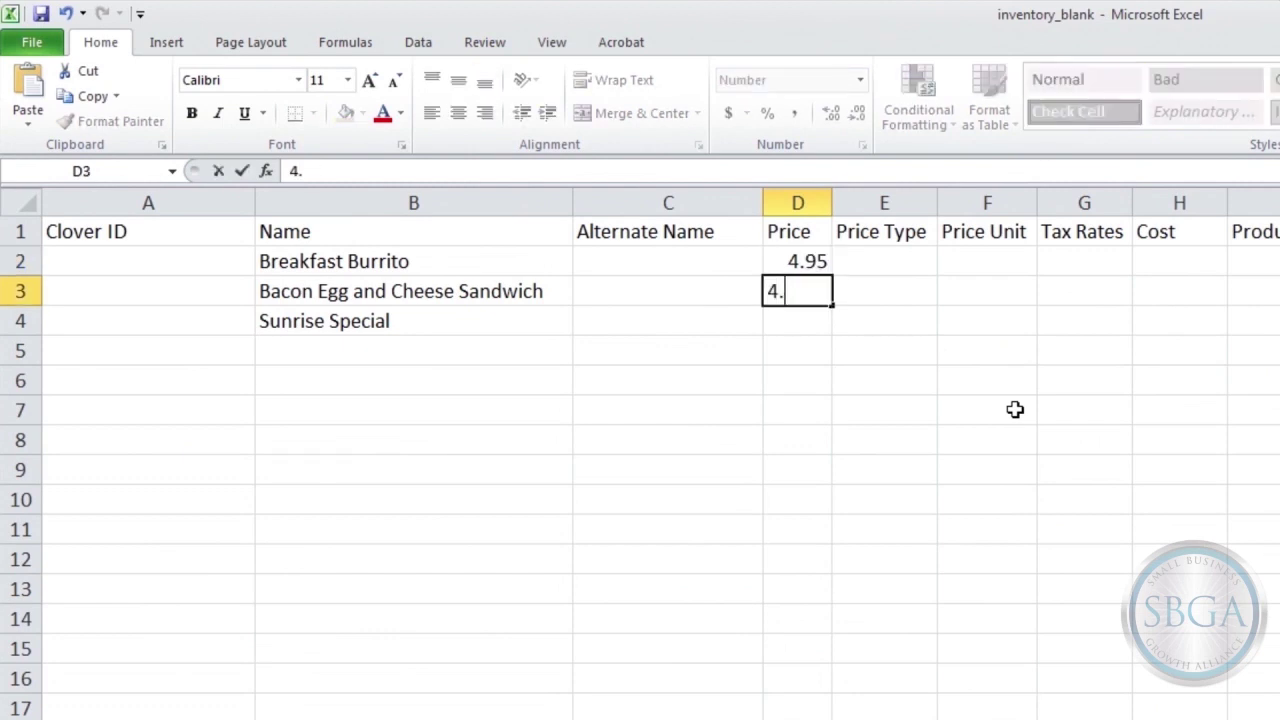
{"action": "type", "text": "75"}
{"action": "key", "text": "Return"}
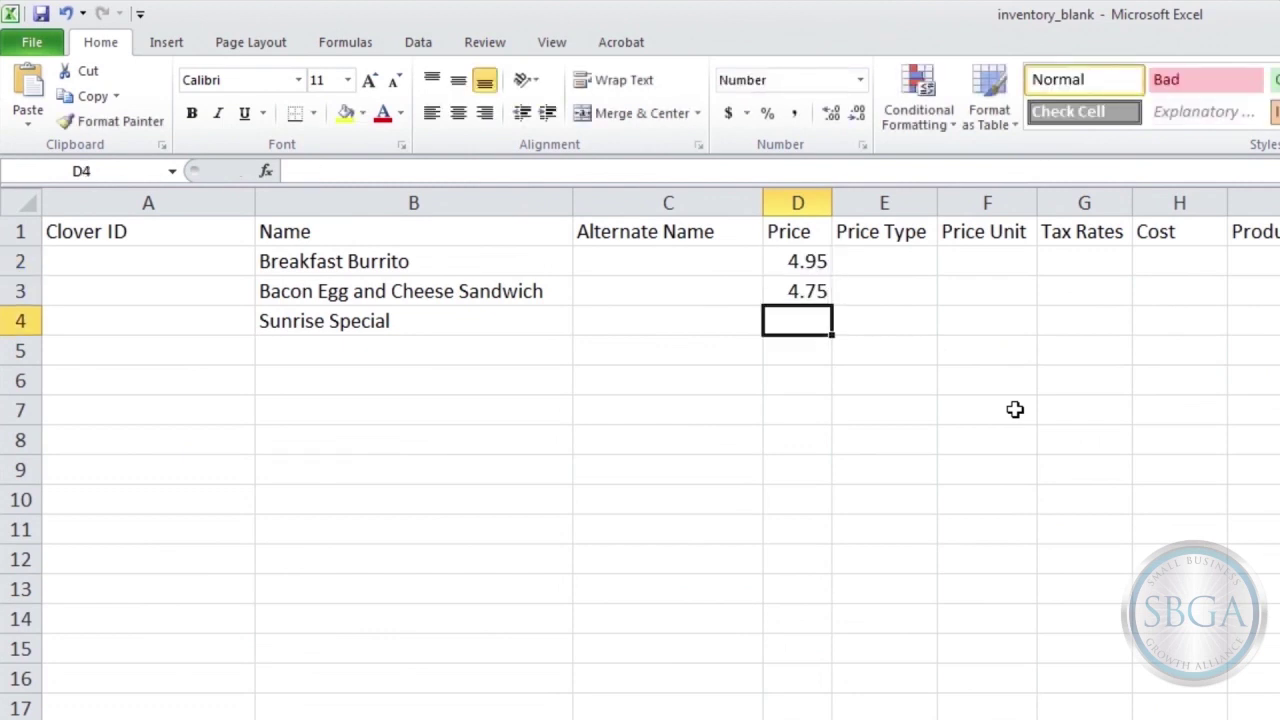
{"action": "type", "text": "5.25"}
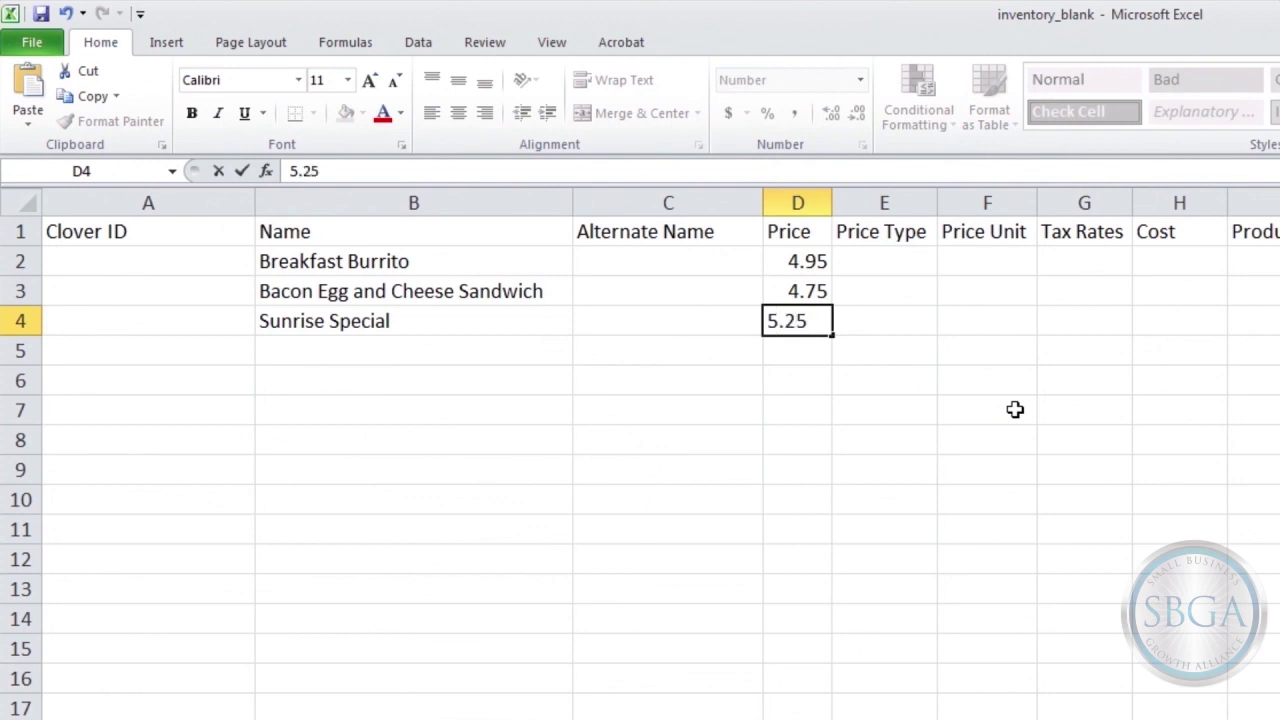
{"action": "key", "text": "Return"}
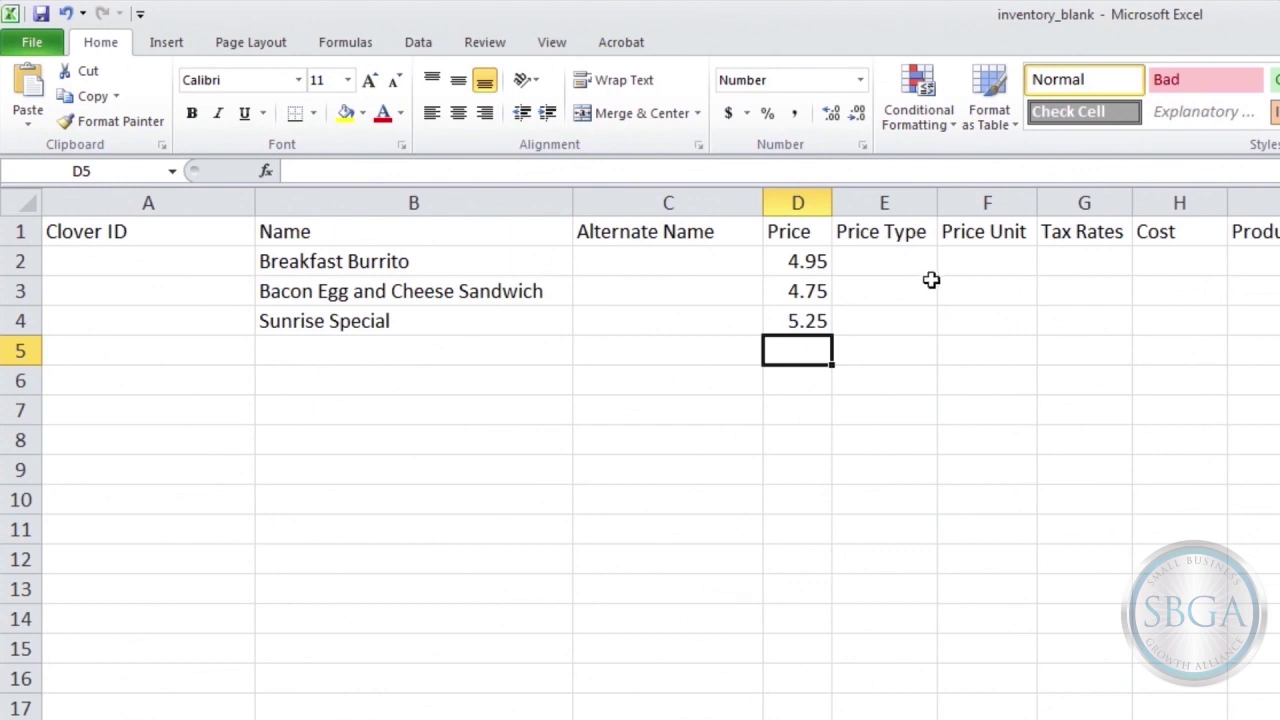
Set the Price Type to FIXED for all three breakfast items in cells E2 to E4
{"action": "left_click", "coordinate": [905, 264]}
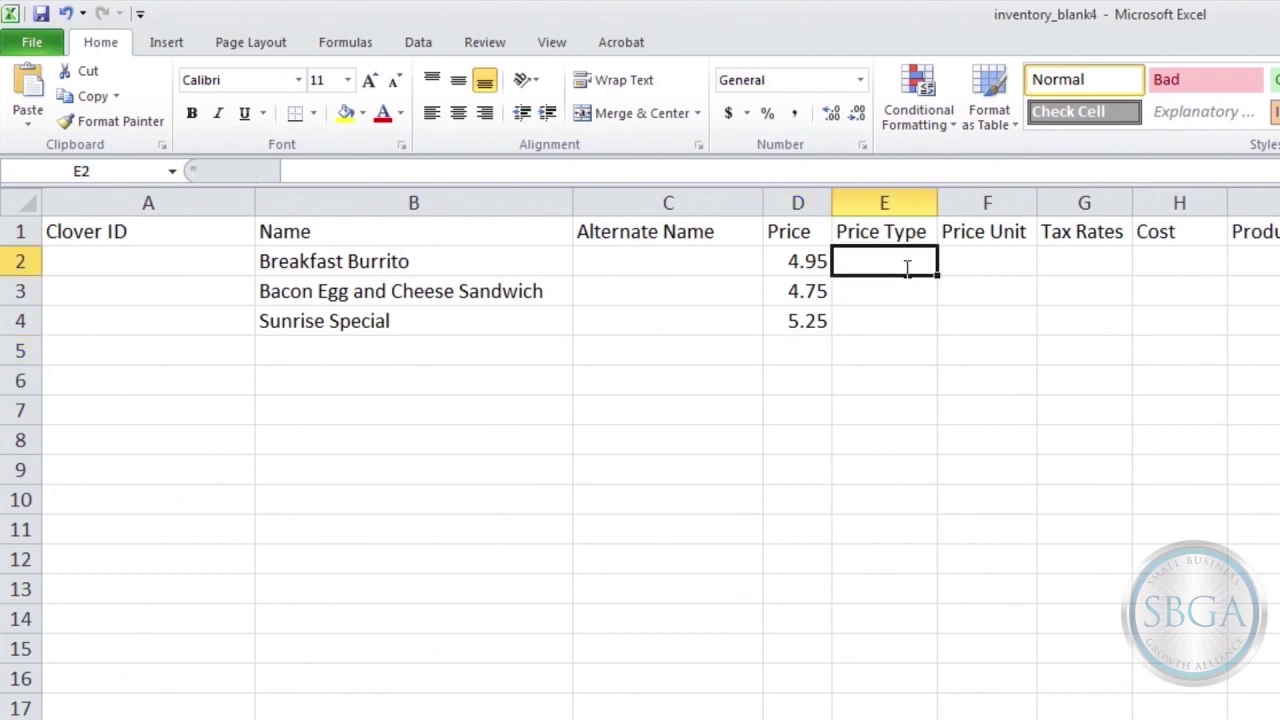
{"action": "type", "text": "FIXED"}
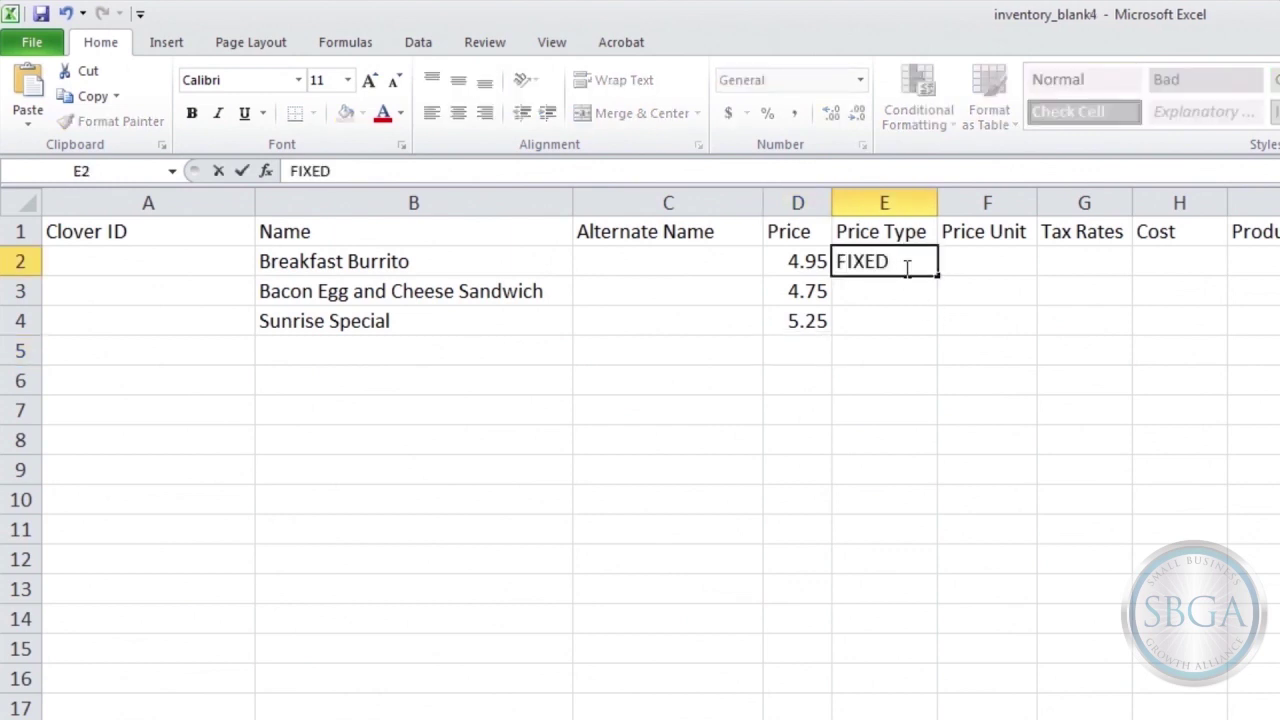
{"action": "key", "text": "Return"}
{"action": "type", "text": "FIXED"}
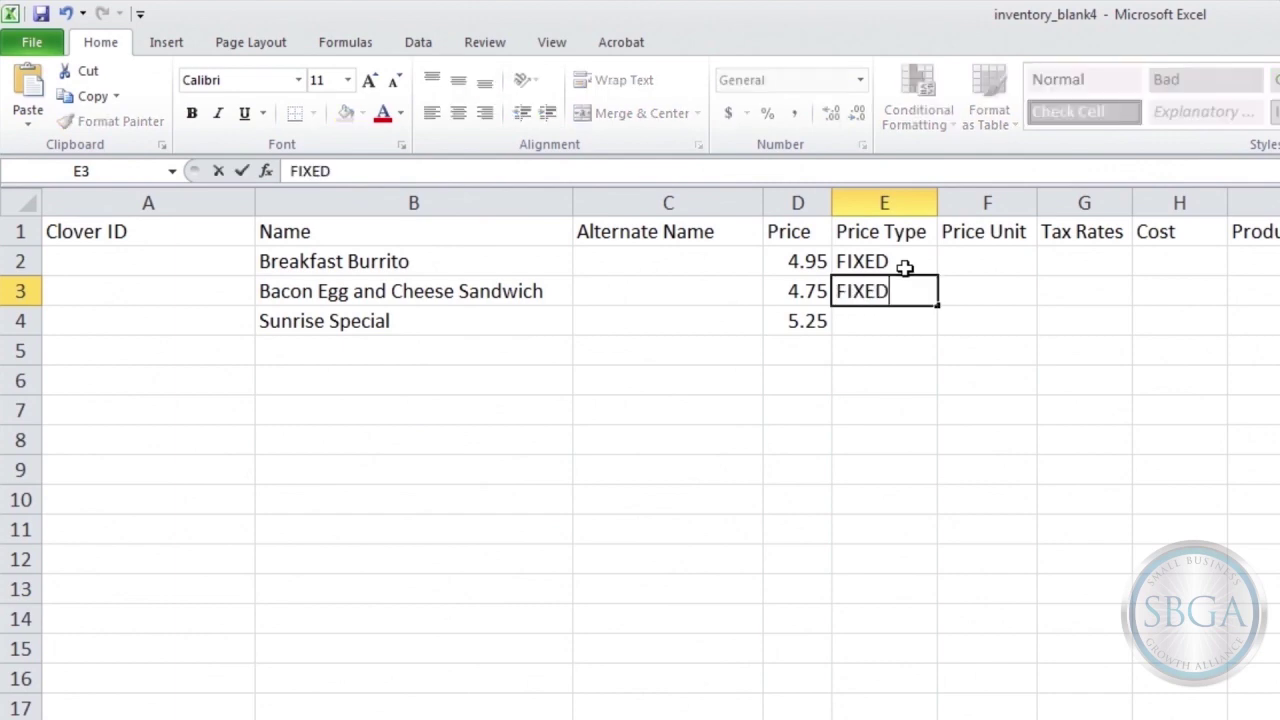
{"action": "key", "text": "Return"}
{"action": "type", "text": "FIXED"}
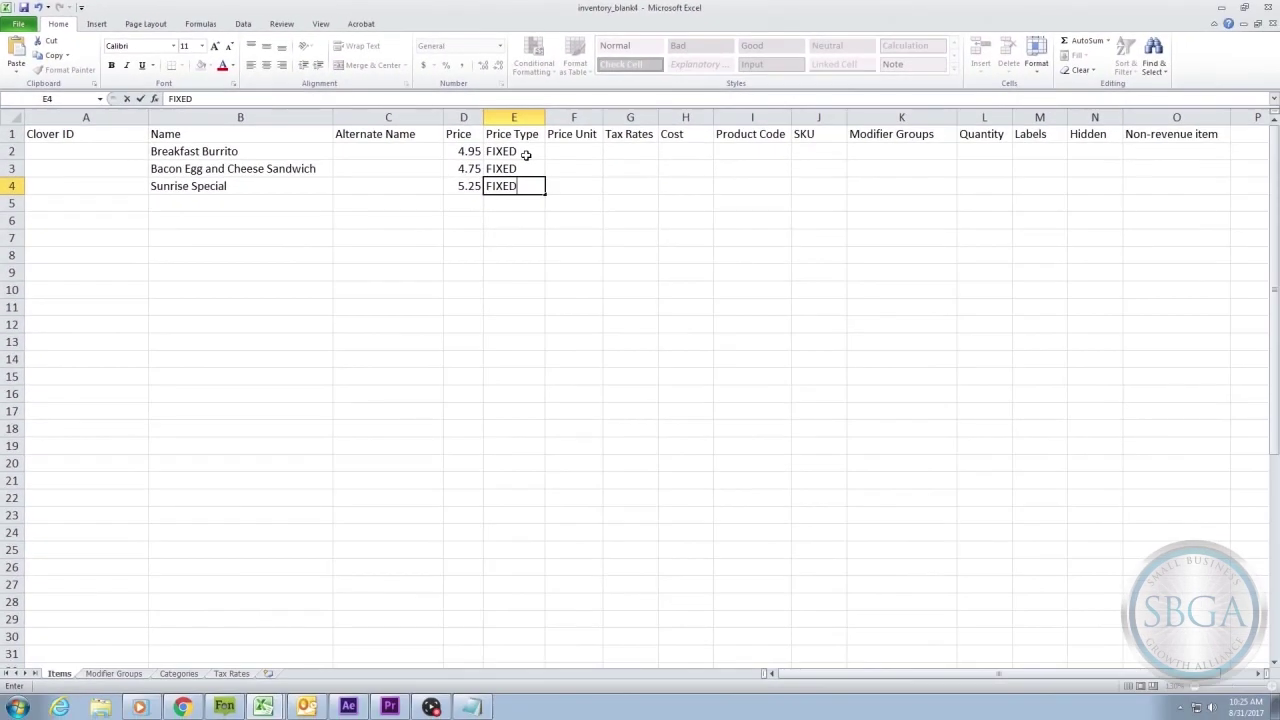
{"action": "key", "text": "Return"}
{"action": "left_click", "coordinate": [537, 216]}
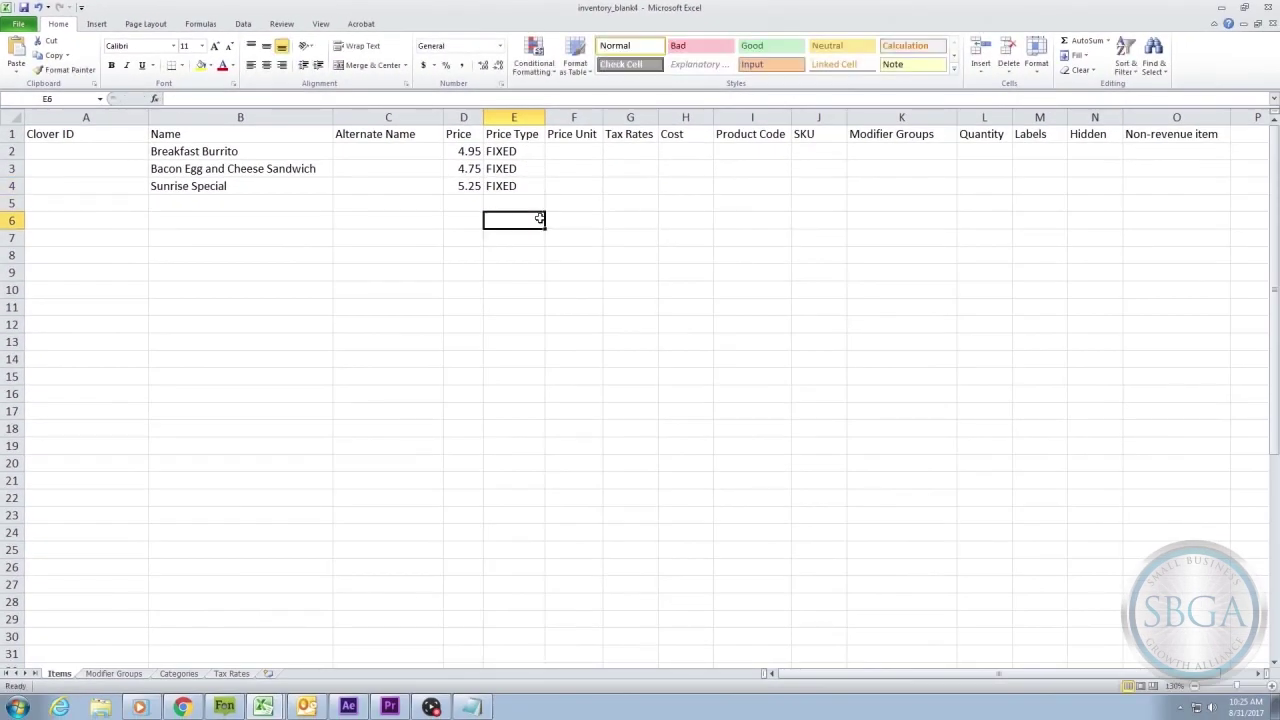
Change the Price Type to PER_UNIT for the Breakfast Burrito in E2 and VARIABLE for the Bacon Egg and Cheese Sandwich in E3
{"action": "left_click", "coordinate": [536, 153]}
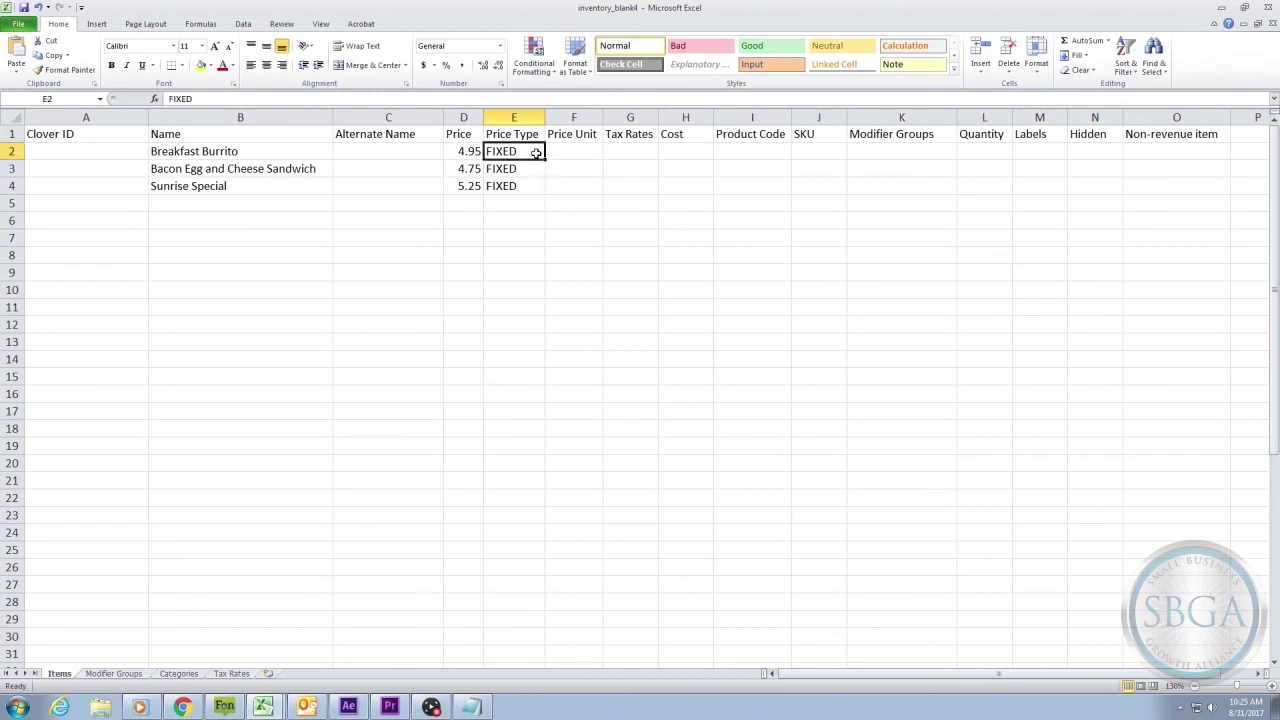
{"action": "type", "text": "PER_UNIT"}
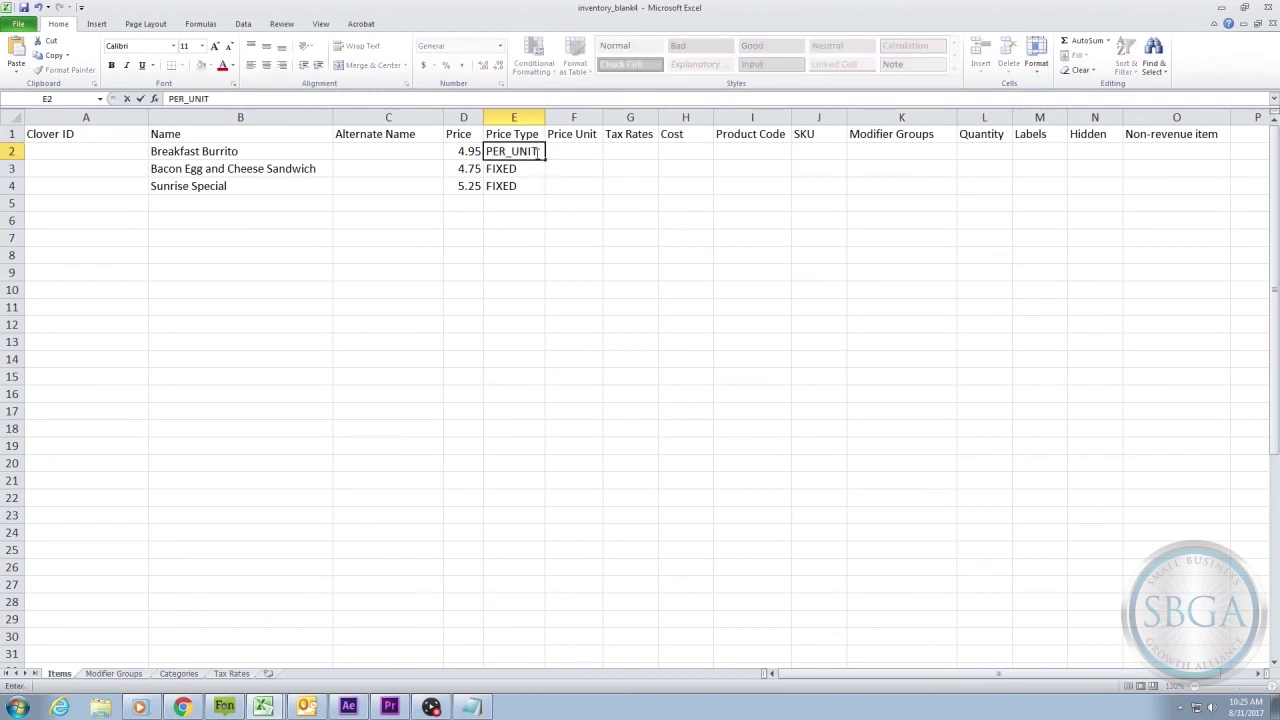
{"action": "key", "text": "Return"}
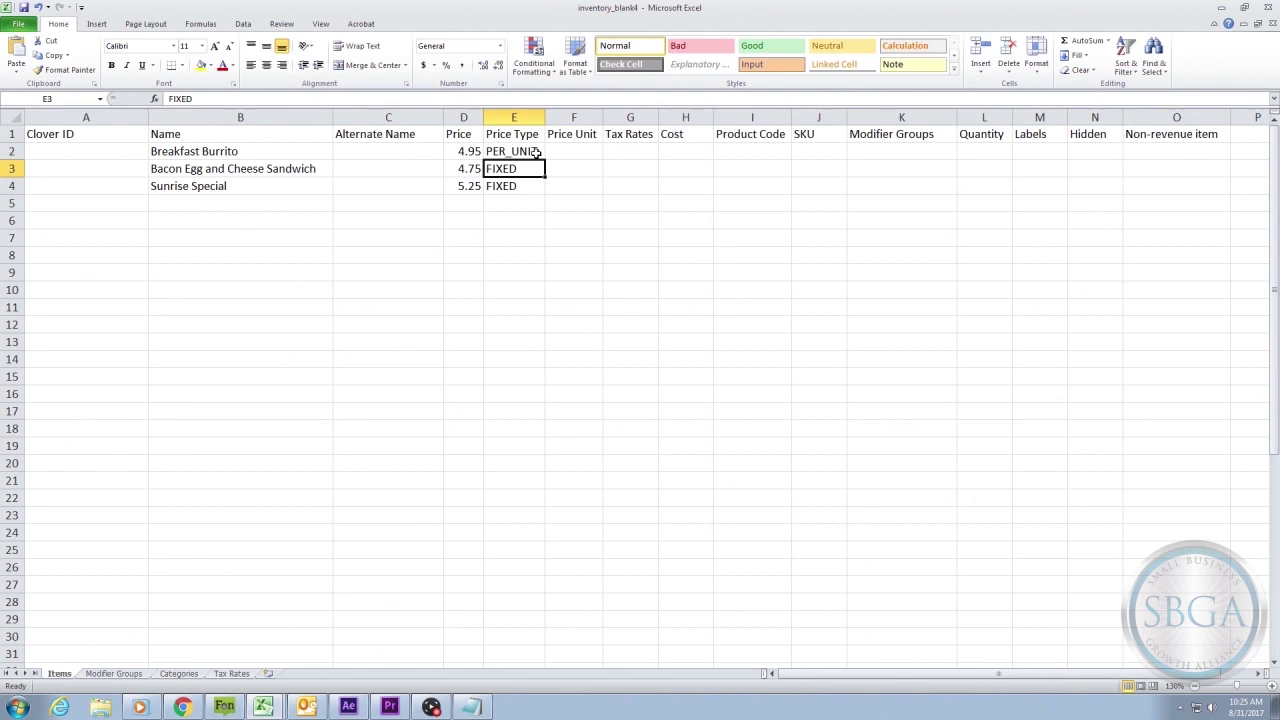
{"action": "left_click", "coordinate": [554, 163]}
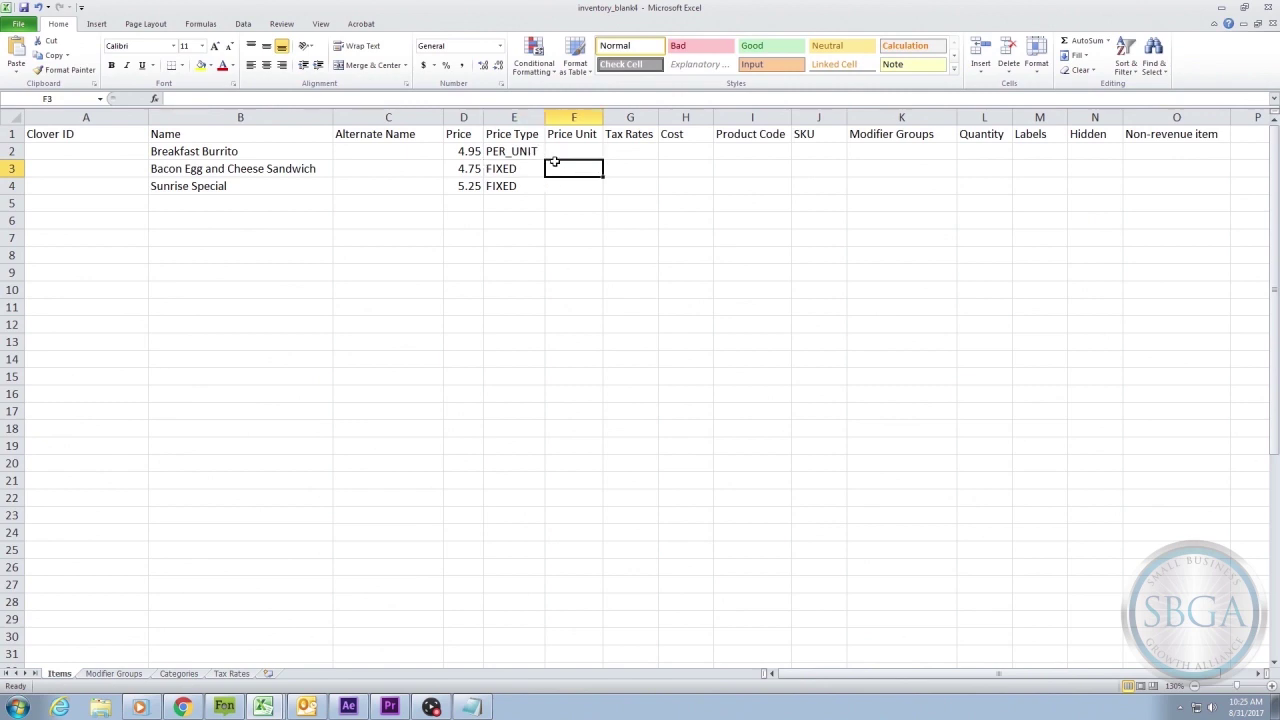
{"action": "left_click", "coordinate": [532, 169]}
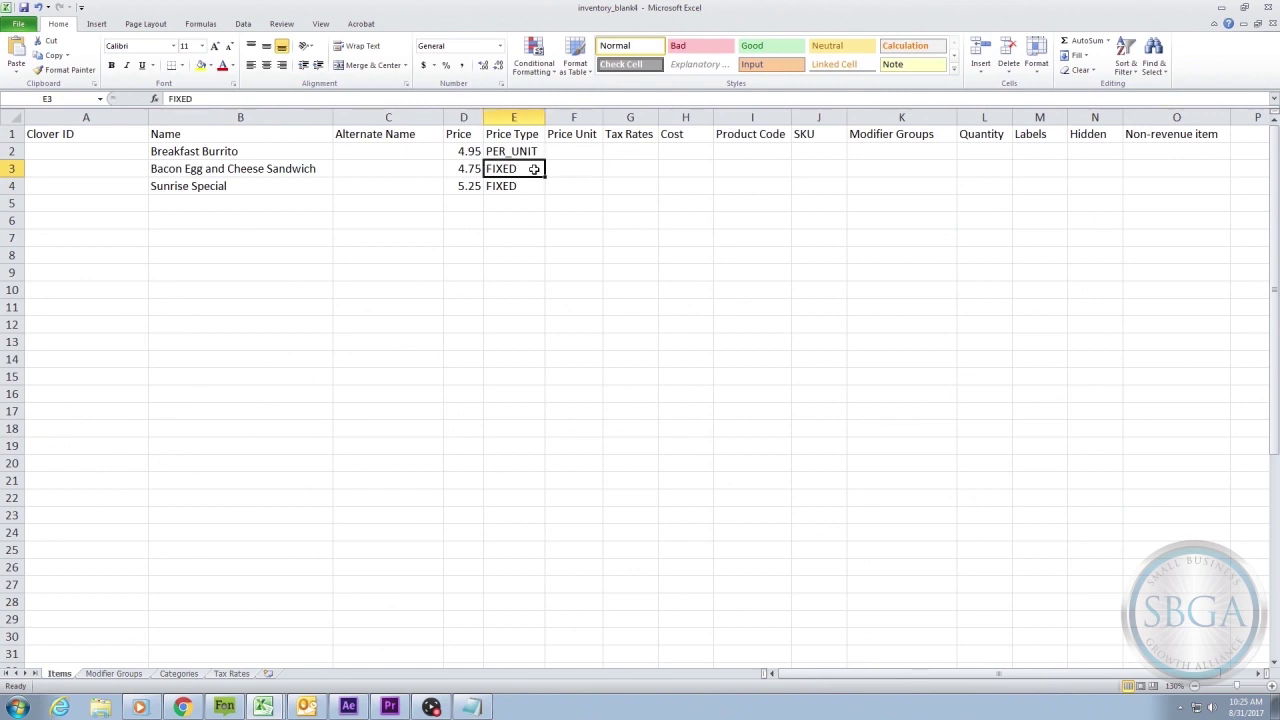
{"action": "type", "text": "VARIABLE"}
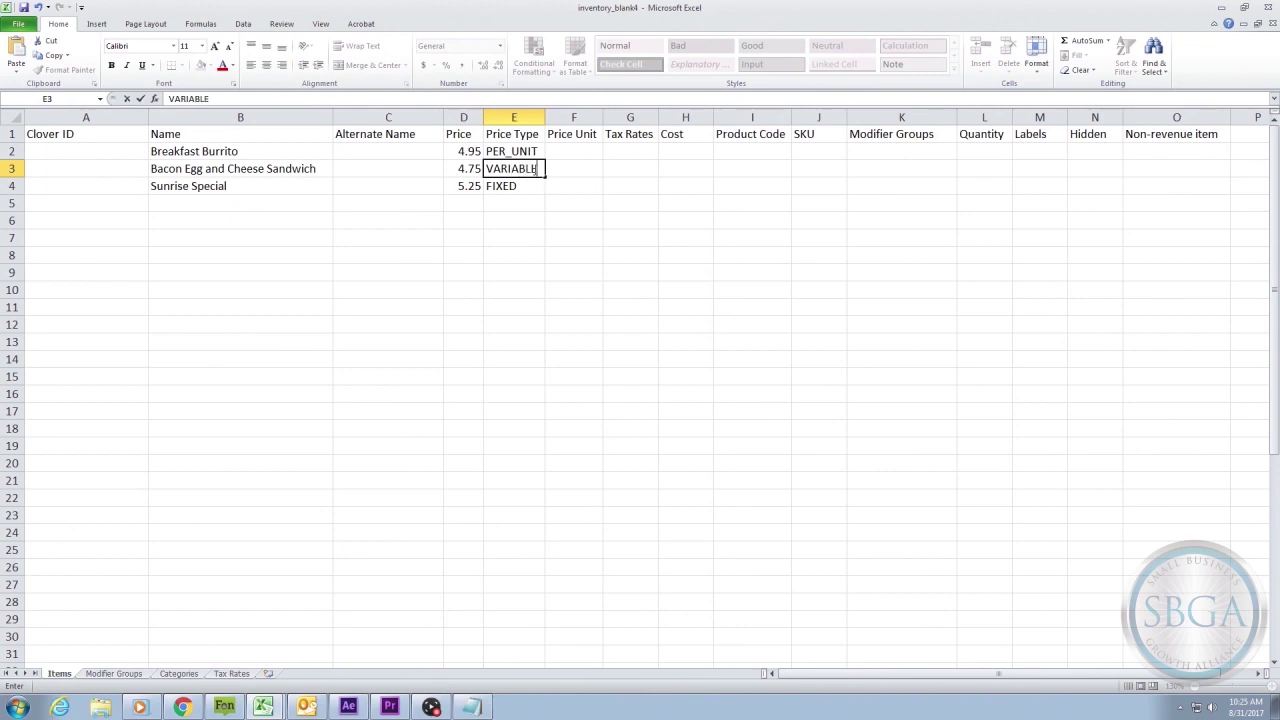
{"action": "left_click", "coordinate": [554, 171]}
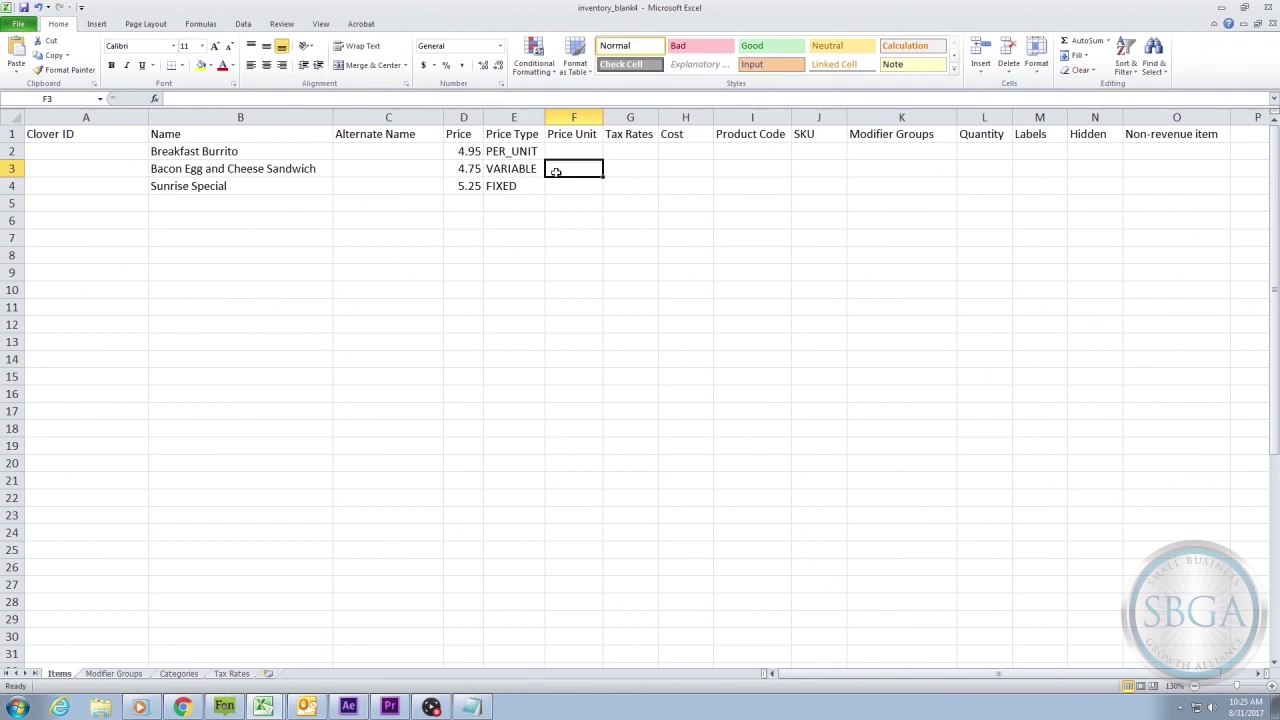
{"action": "left_click_drag", "start_coordinate": [533, 153], "coordinate": [534, 182]}
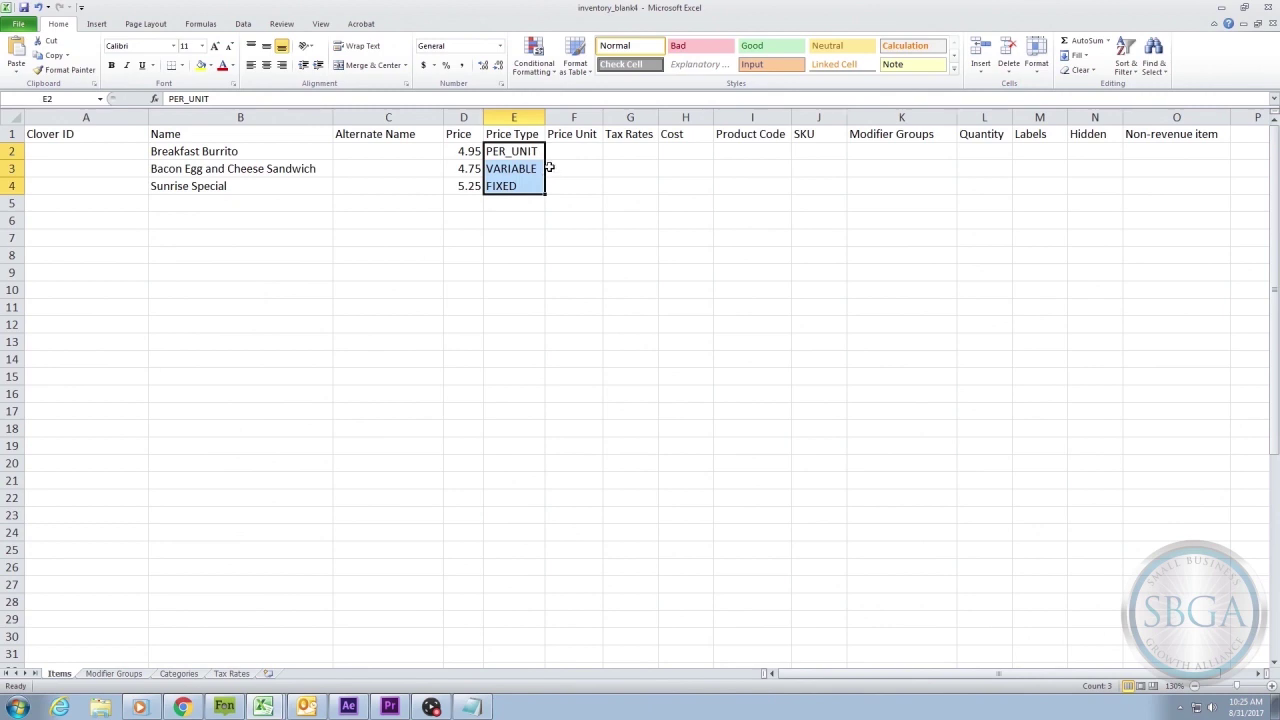
Enter POUND as the Breakfast Burrito's Price Unit in cell F2
{"action": "left_click", "coordinate": [553, 152]}
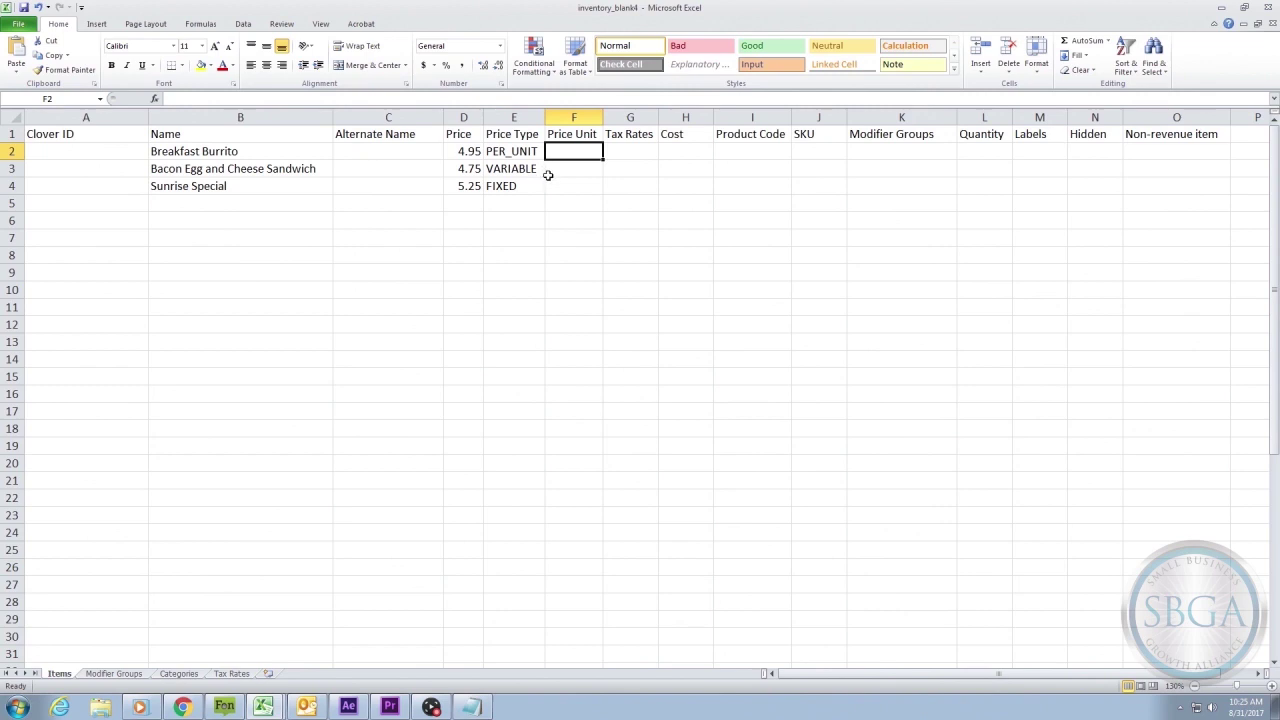
{"action": "mouse_move", "coordinate": [549, 171]}
{"action": "left_mouse_down"}
{"action": "mouse_move", "coordinate": [551, 183]}
{"action": "mouse_move", "coordinate": [550, 172]}
{"action": "left_mouse_up"}
{"action": "left_click", "coordinate": [557, 154]}
{"action": "type", "text": "POUND"}
{"action": "key", "text": "Return"}
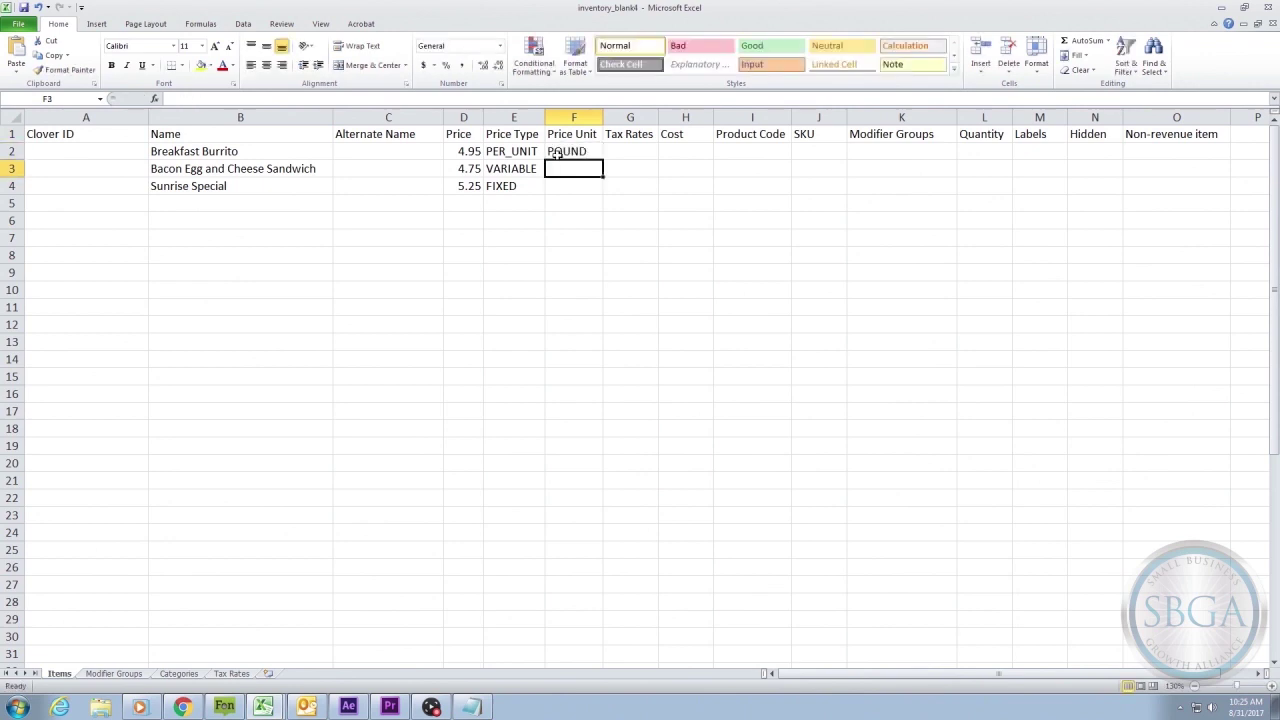
Replace the Breakfast Burrito's Price Unit in F2 with HOUR, and clear that cell again
{"action": "left_click", "coordinate": [593, 151]}
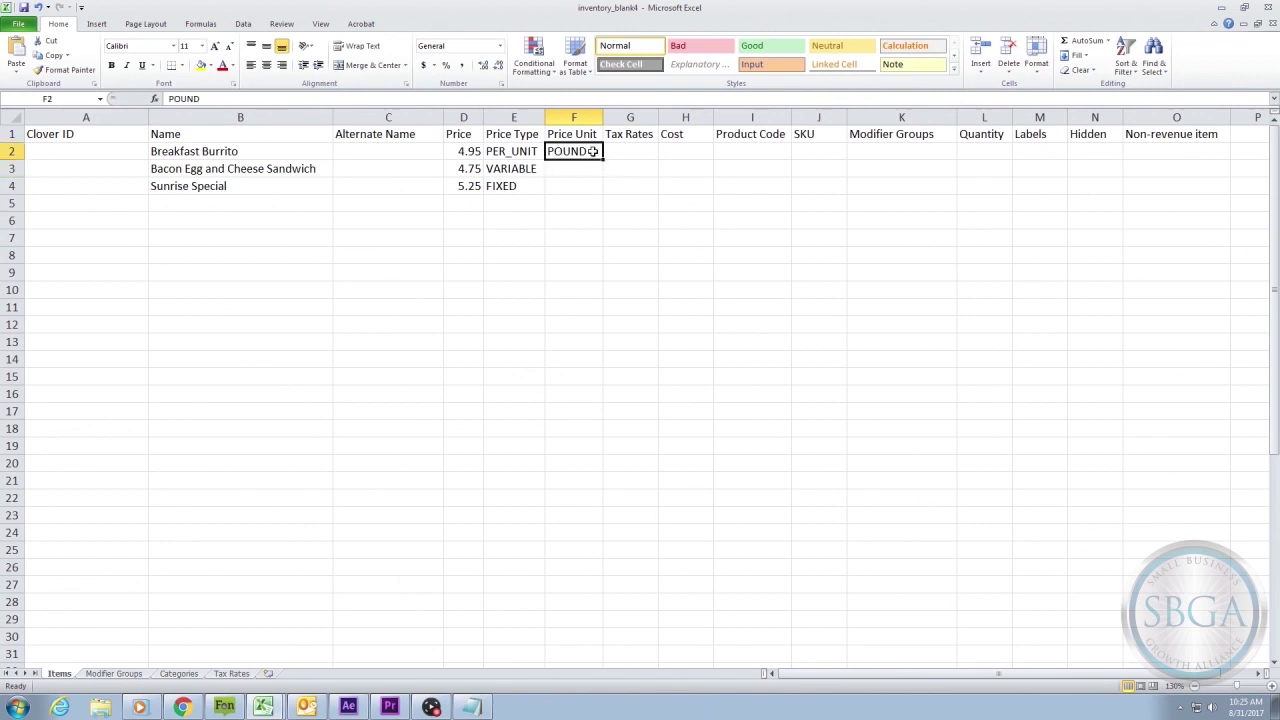
{"action": "type", "text": "HOUR"}
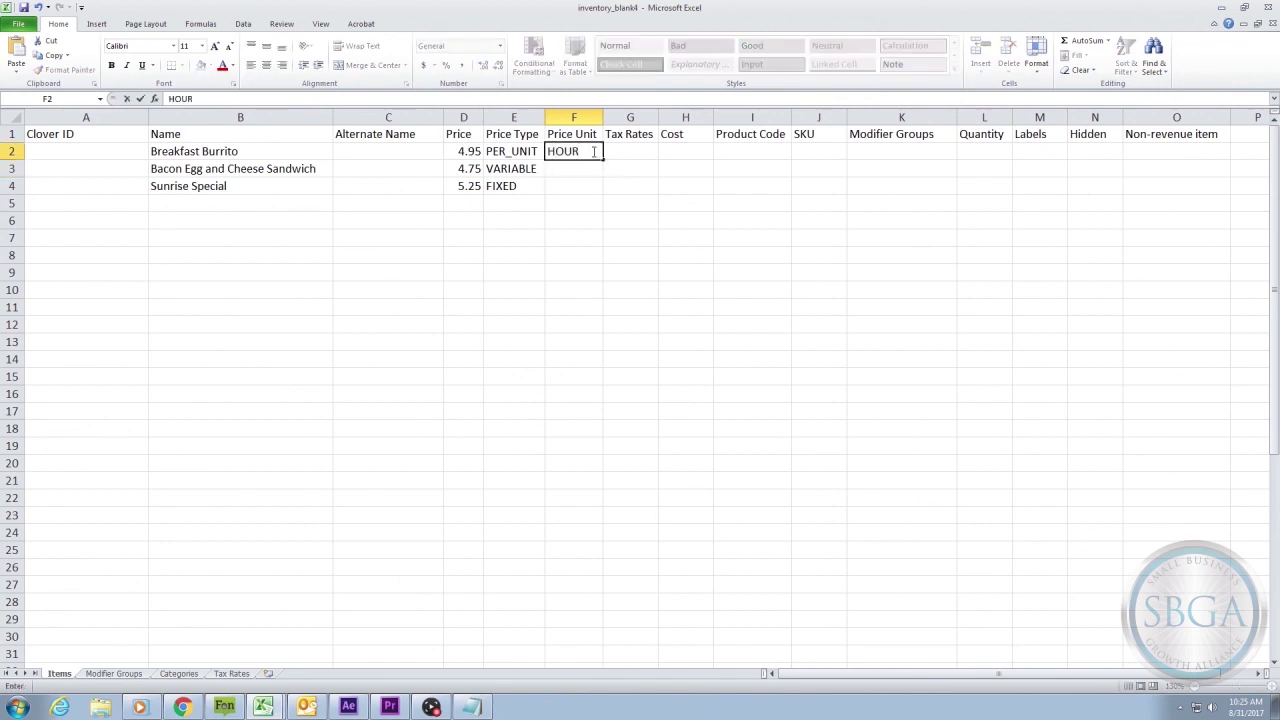
{"action": "key", "text": "Return"}
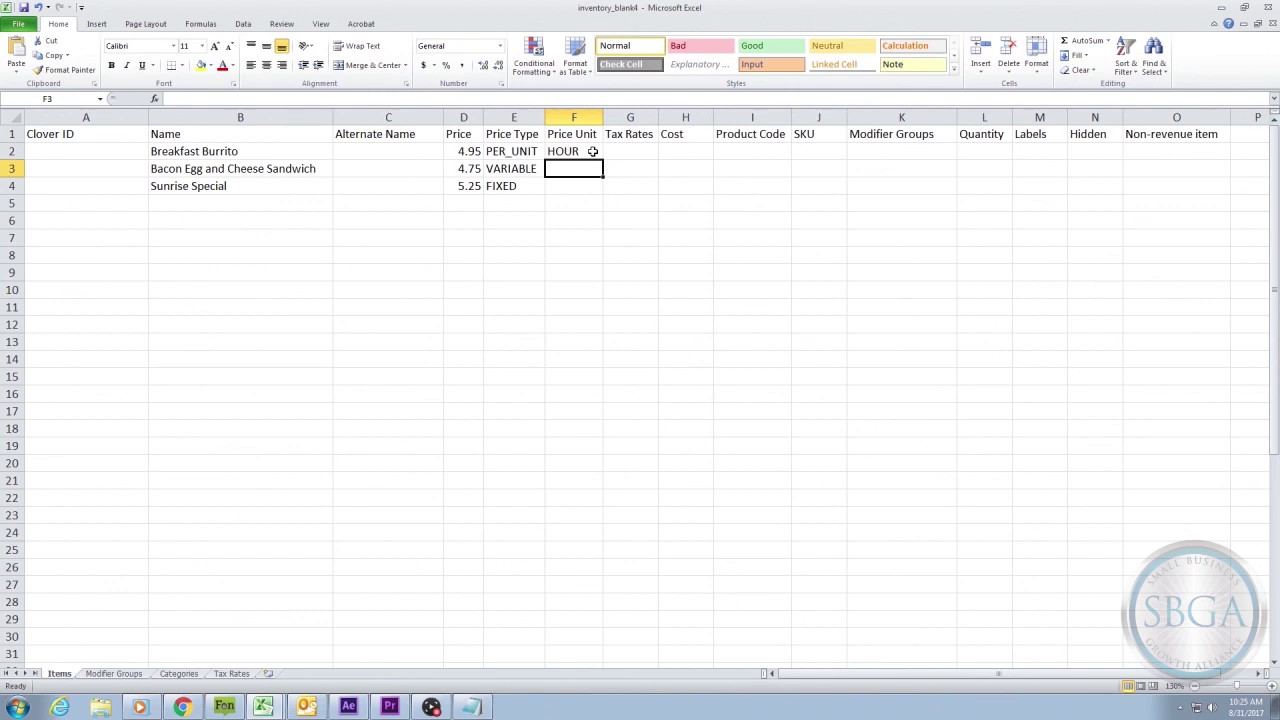
{"action": "left_click", "coordinate": [593, 151]}
{"action": "key", "text": "BackSpace"}
{"action": "left_click", "coordinate": [620, 151]}
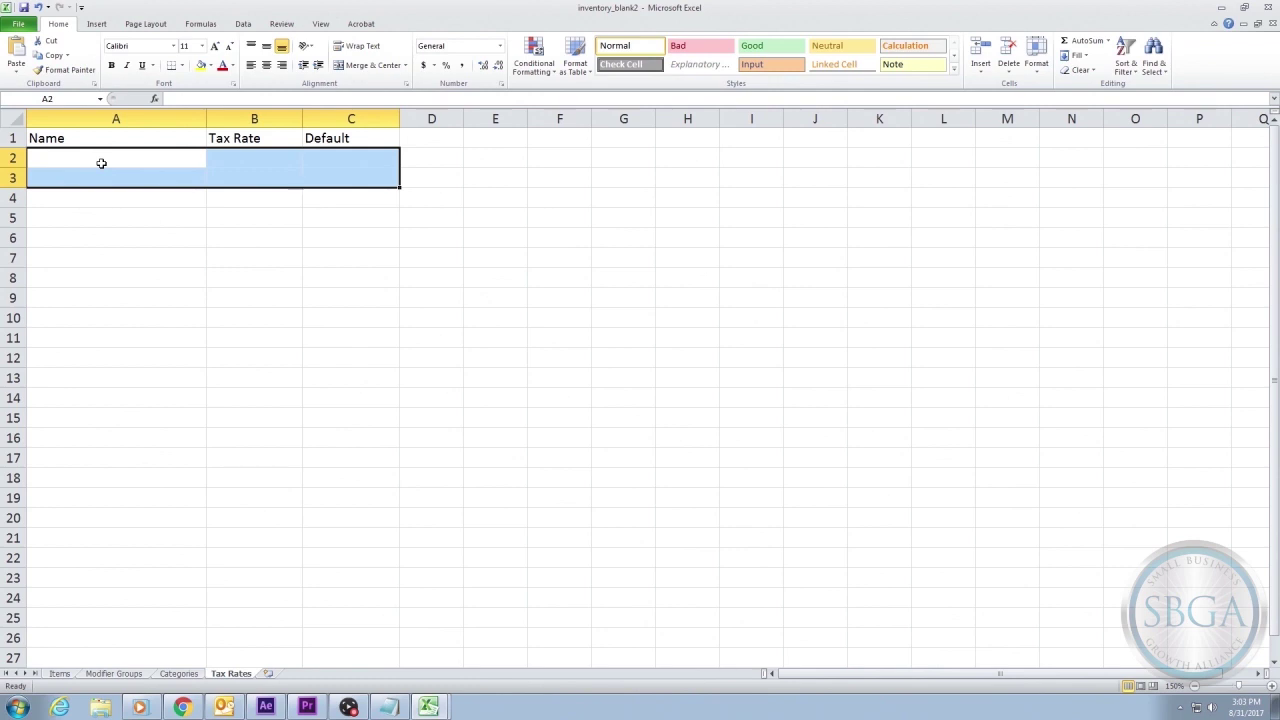
Add a NO_TAX entry with a 0% tax rate and Default set to No in row 2 of the Tax Rates sheet
{"action": "left_click", "coordinate": [110, 119]}
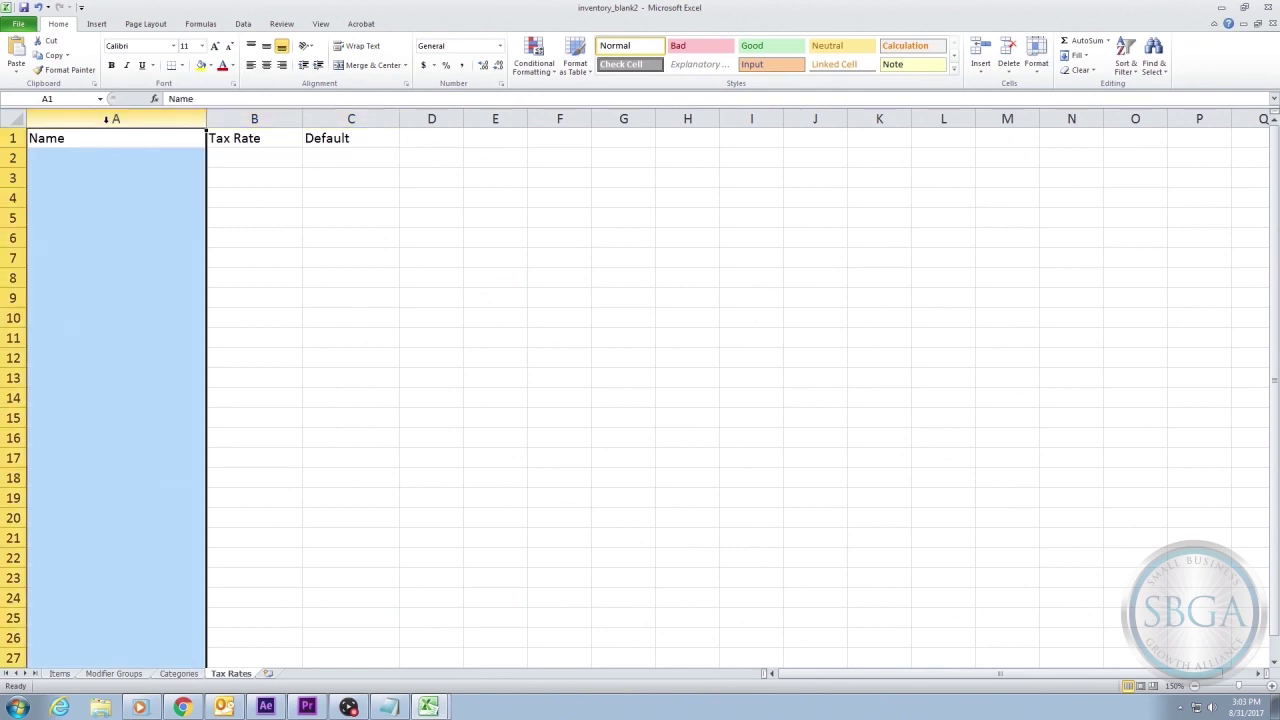
{"action": "left_click", "coordinate": [228, 118]}
{"action": "left_click", "coordinate": [311, 118]}
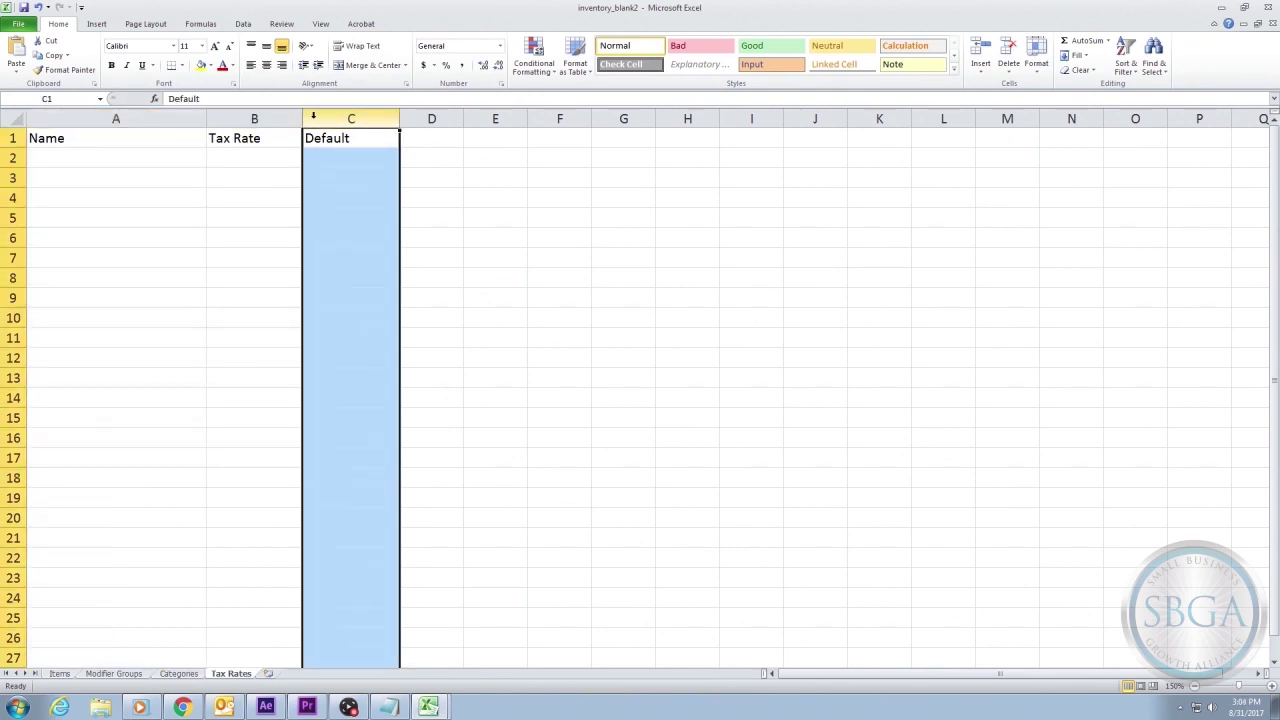
{"action": "left_click", "coordinate": [175, 160]}
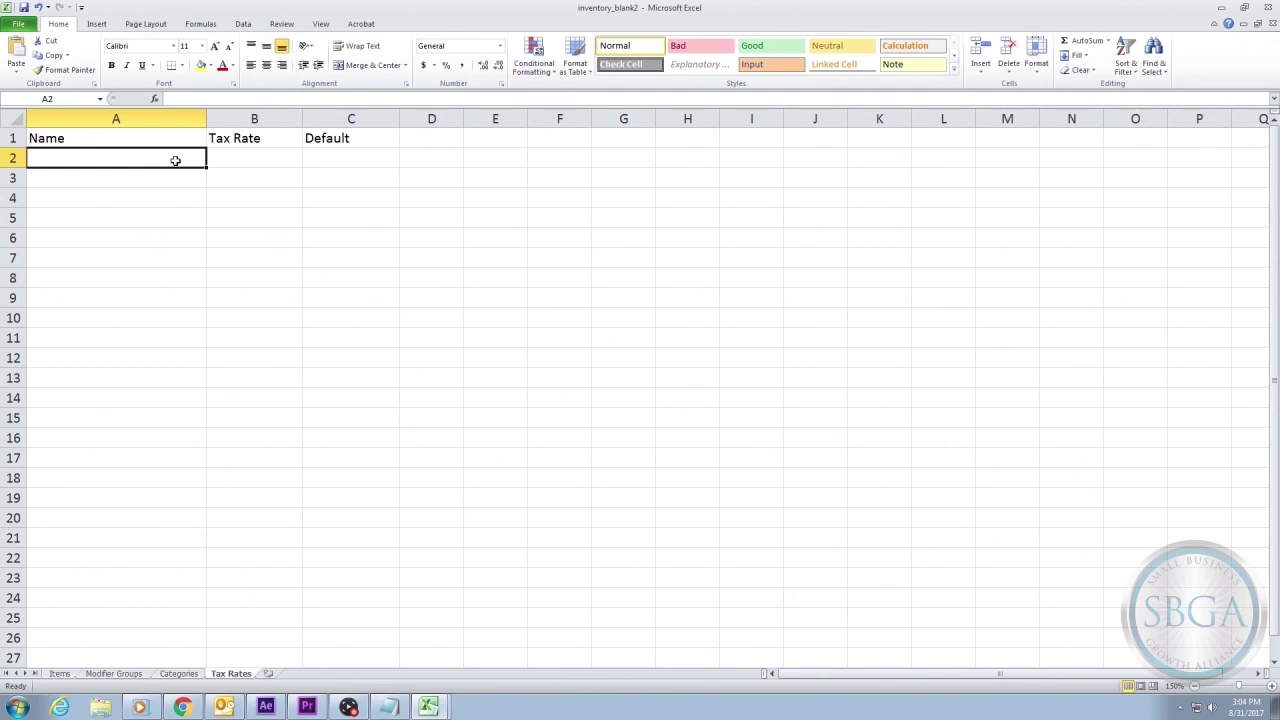
{"action": "type", "text": "NO_TA"}
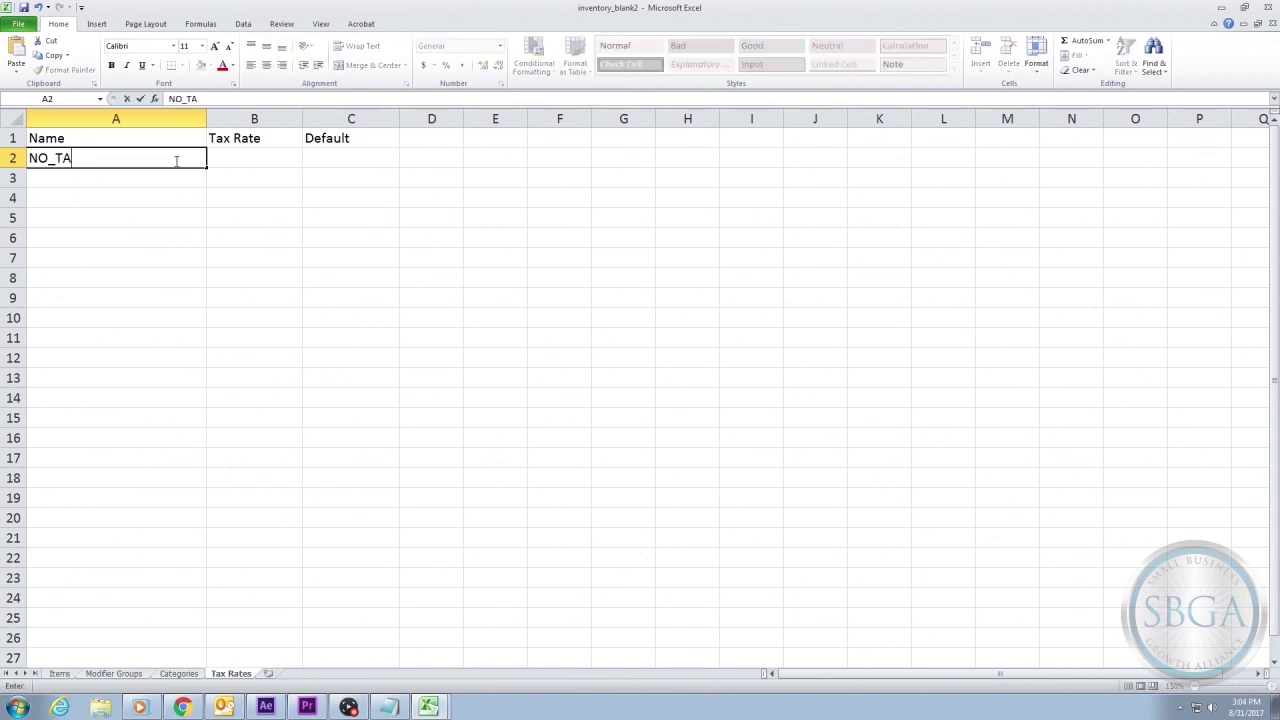
{"action": "type", "text": "X"}
{"action": "key", "text": "Tab"}
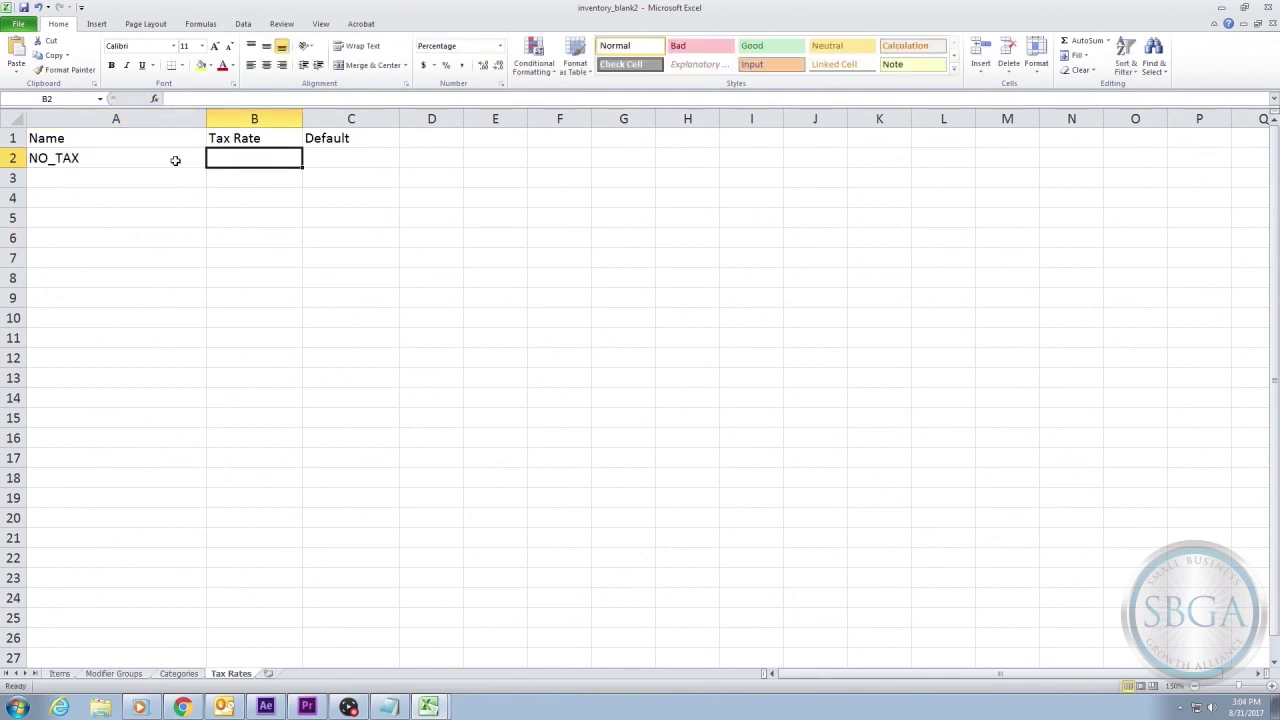
{"action": "type", "text": "0"}
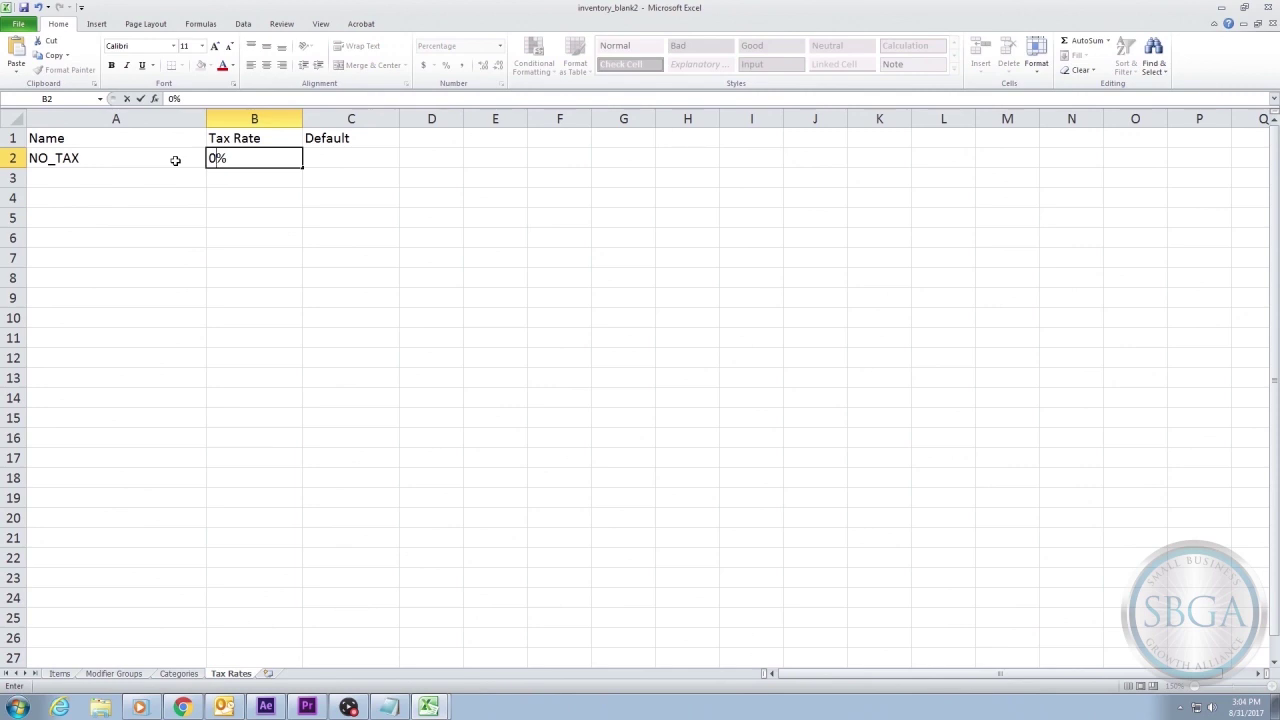
{"action": "key", "text": "Tab"}
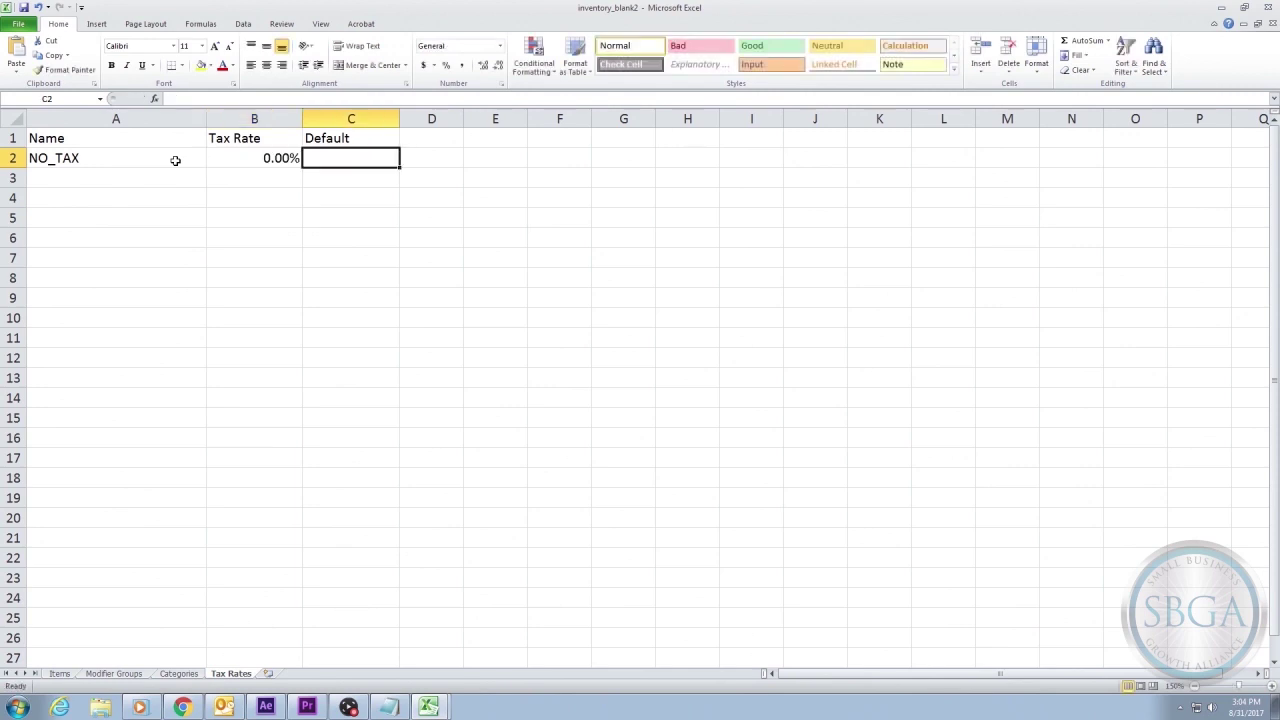
{"action": "type", "text": "No"}
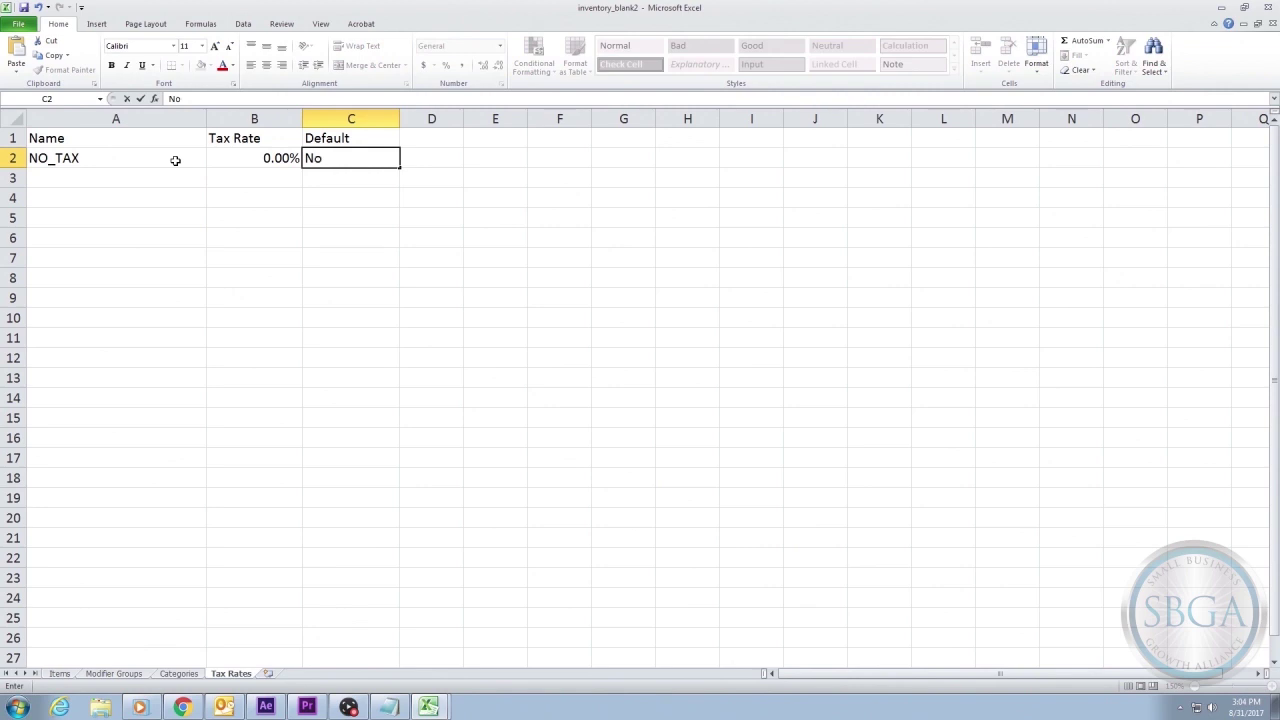
{"action": "key", "text": "Return"}
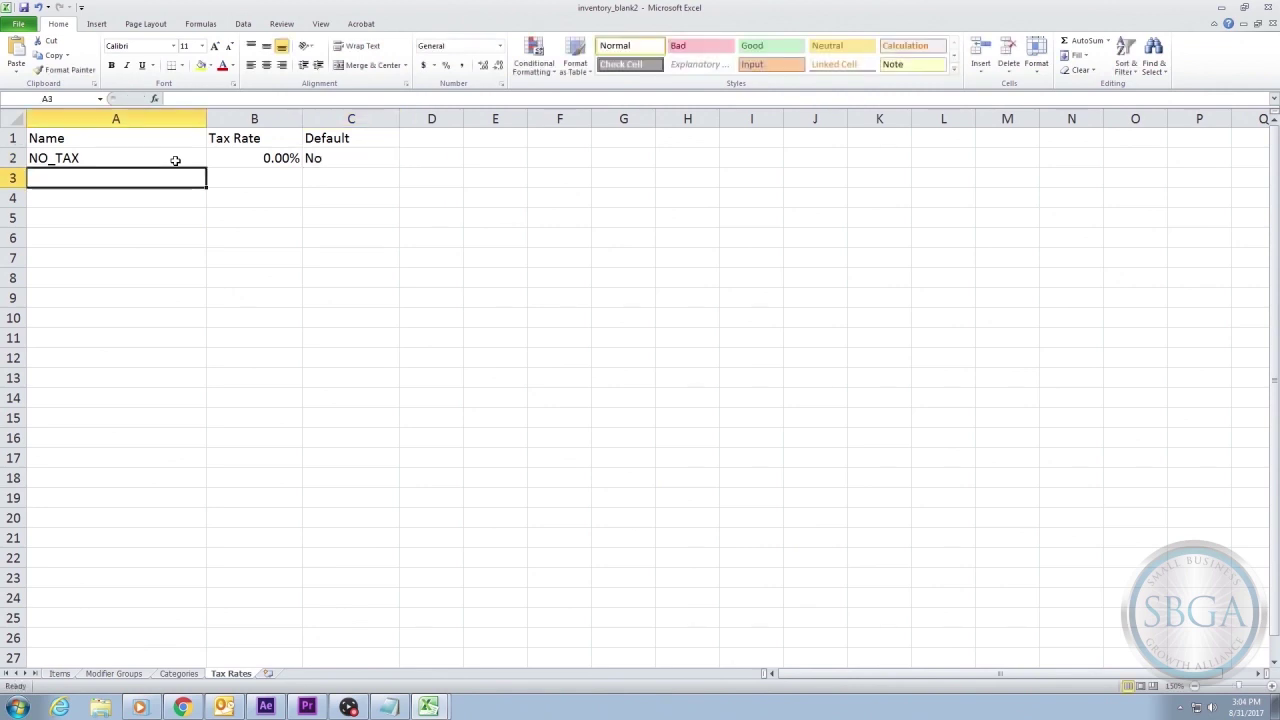
Add a STATE_TAX entry with a 7.25% tax rate and Default set to Yes in row 3 of the Tax Rates sheet
{"action": "type", "text": "STA"}
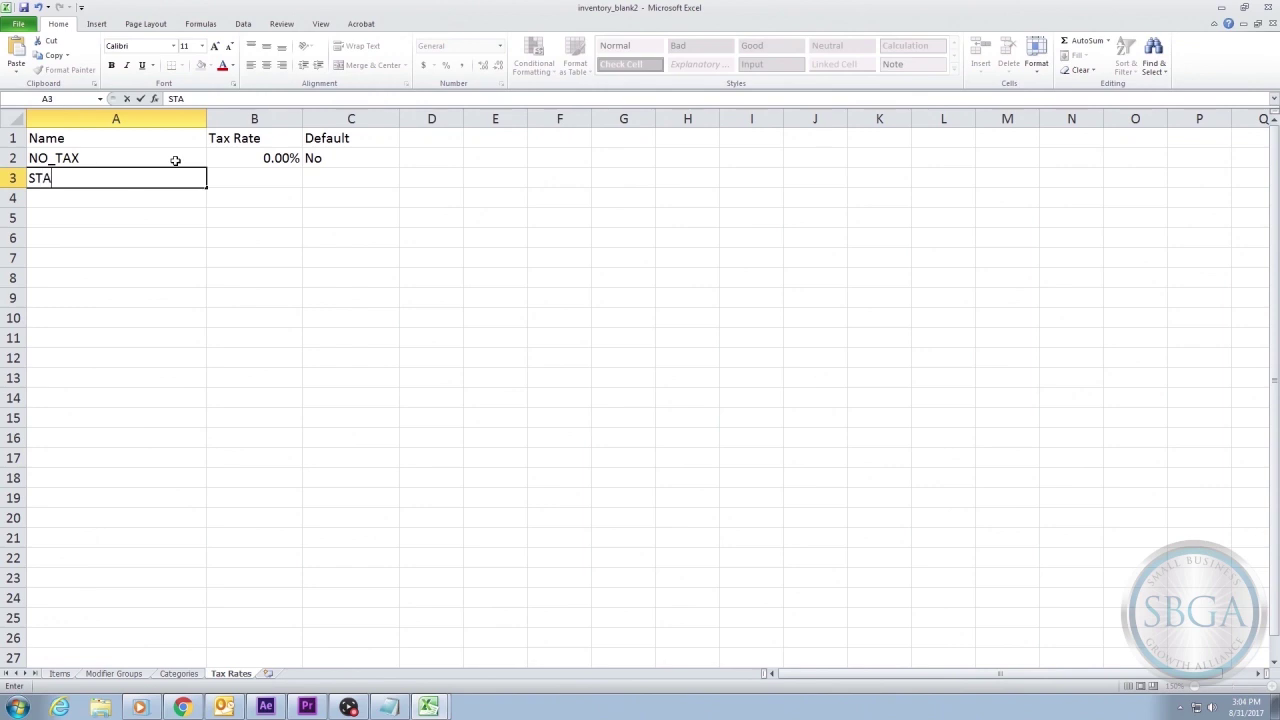
{"action": "type", "text": "TE_TAX"}
{"action": "key", "text": "Tab"}
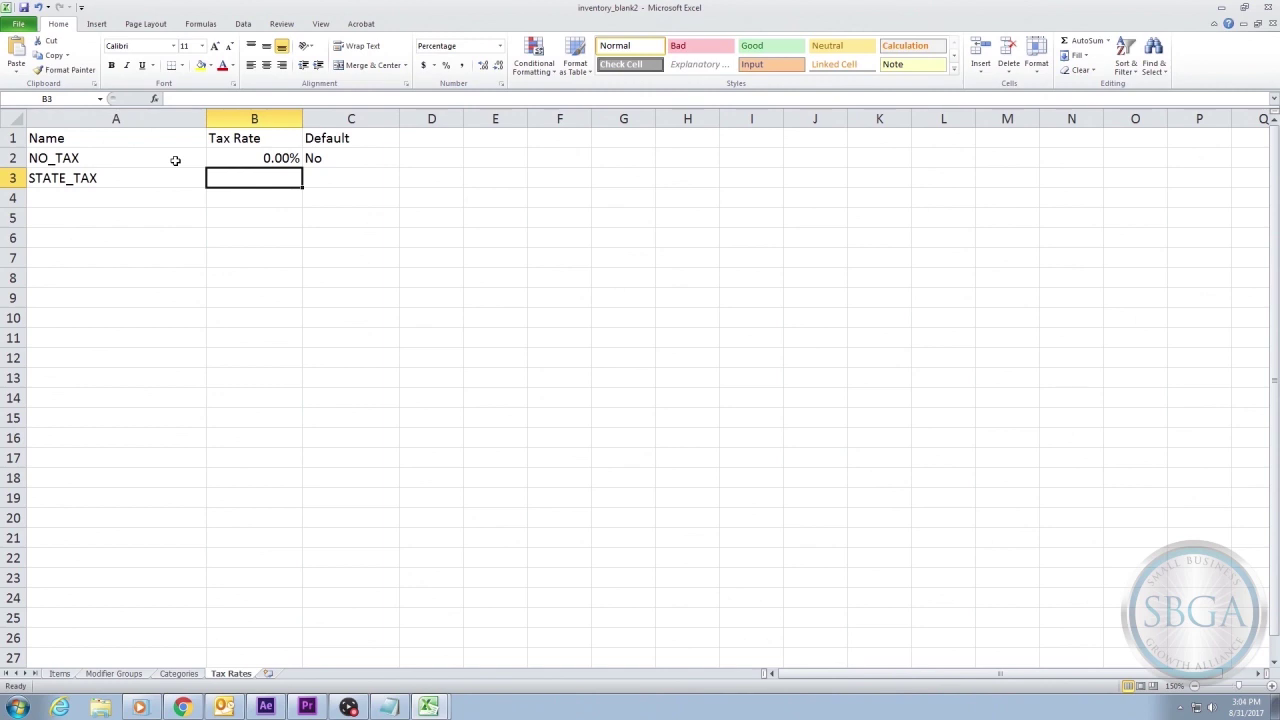
{"action": "type", "text": "7.25"}
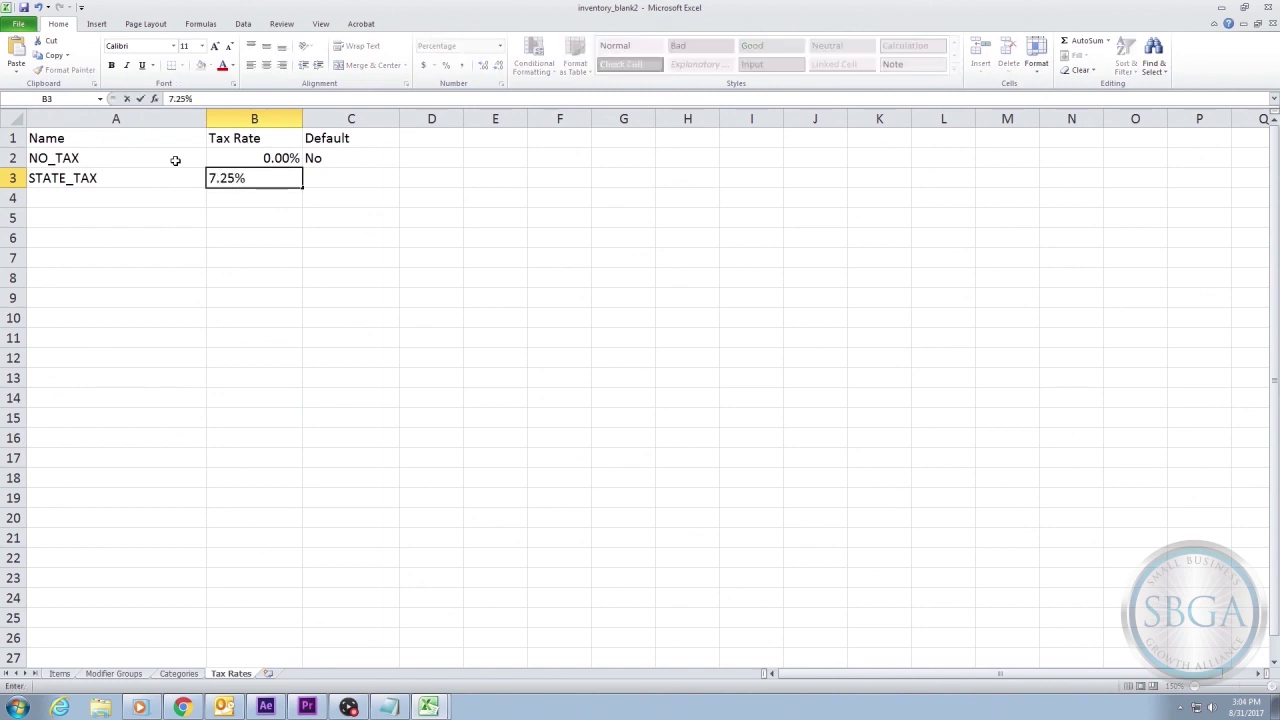
{"action": "key", "text": "Tab"}
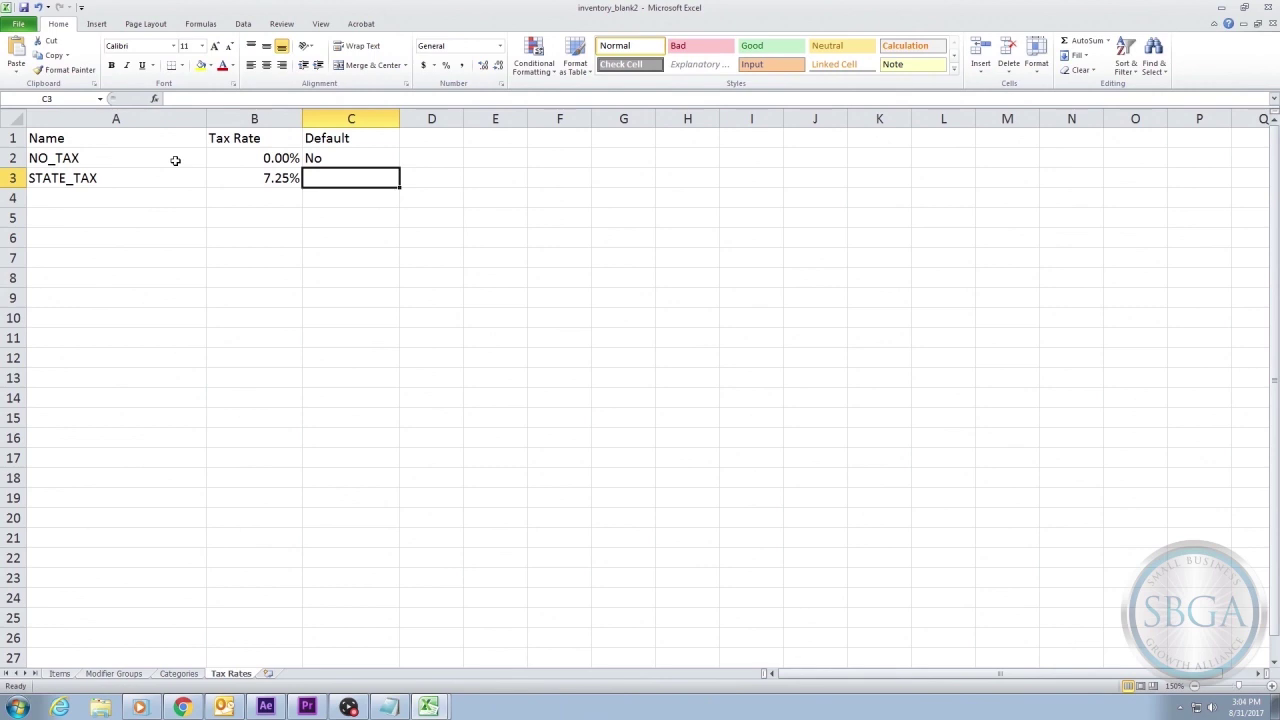
{"action": "type", "text": "Yes"}
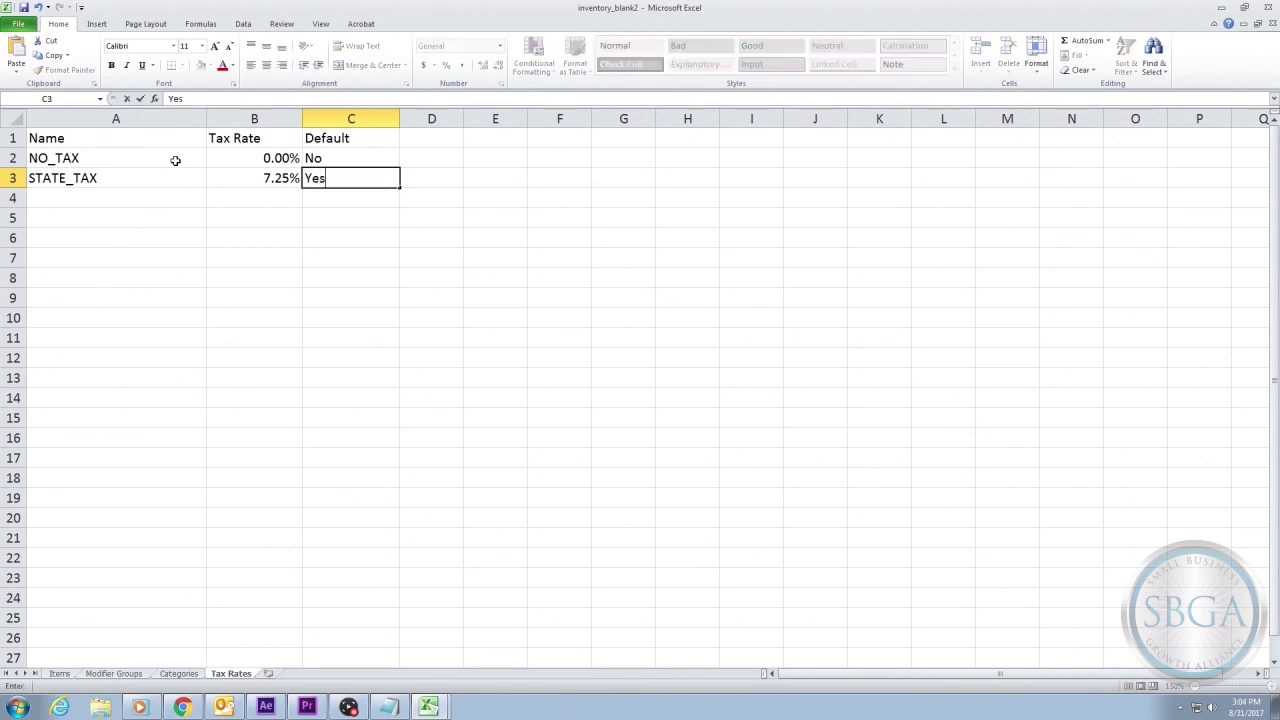
{"action": "key", "text": "Return"}
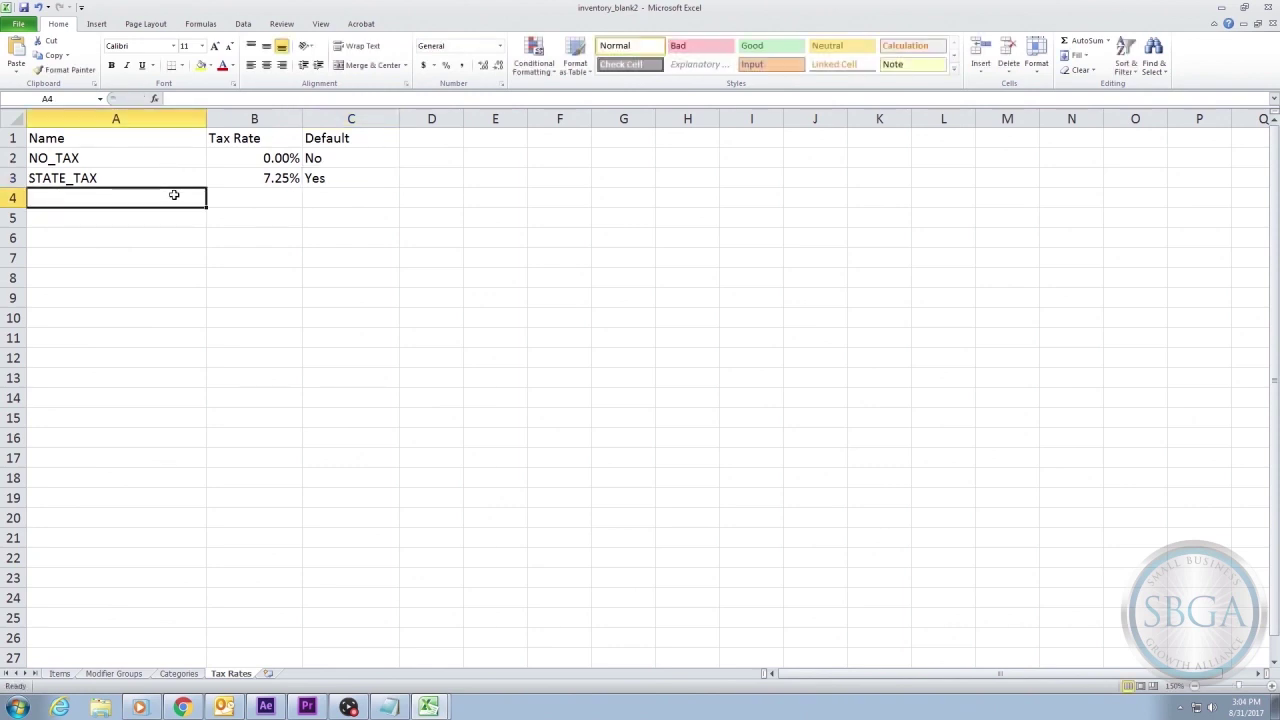
{"action": "left_click_drag", "start_coordinate": [174, 195], "coordinate": [199, 201]}
Enter DEFAULT as the tax rate for the Breakfast Burrito and the Bacon Egg and Cheese Sandwich in G2 and G3 of the Items sheet
{"action": "left_click", "coordinate": [63, 675]}
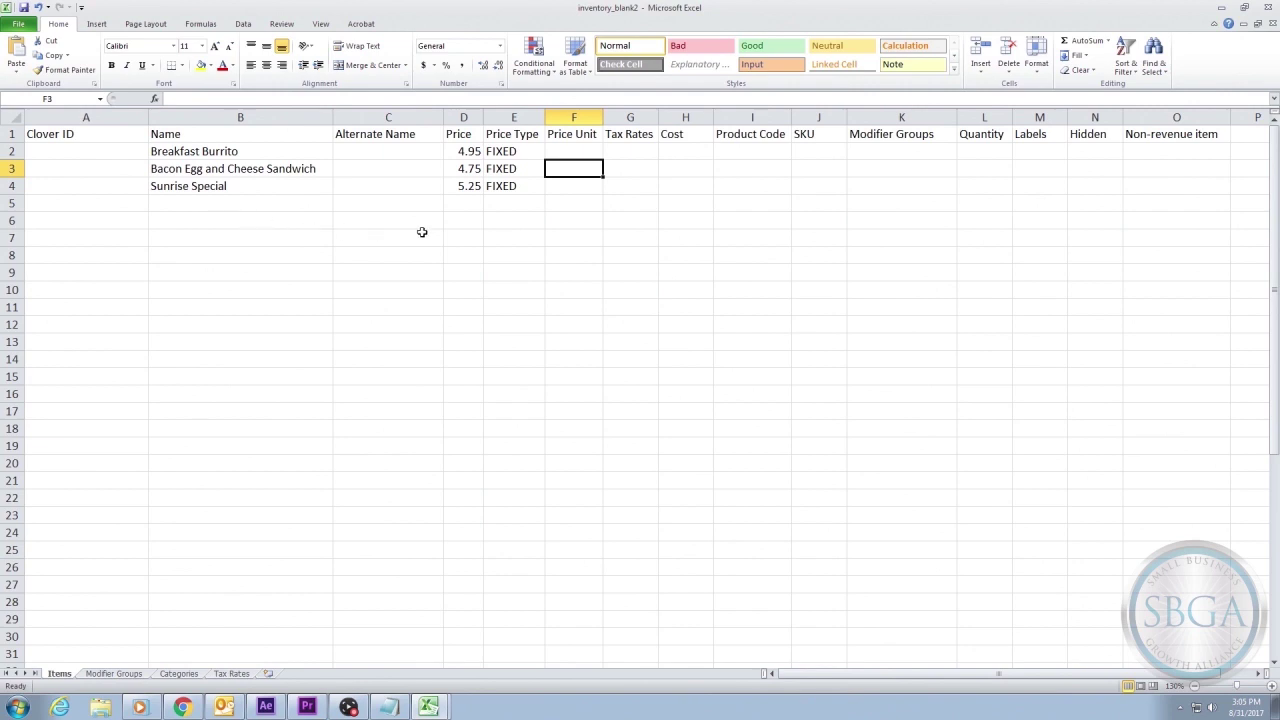
{"action": "left_click_drag", "start_coordinate": [617, 147], "coordinate": [620, 188]}
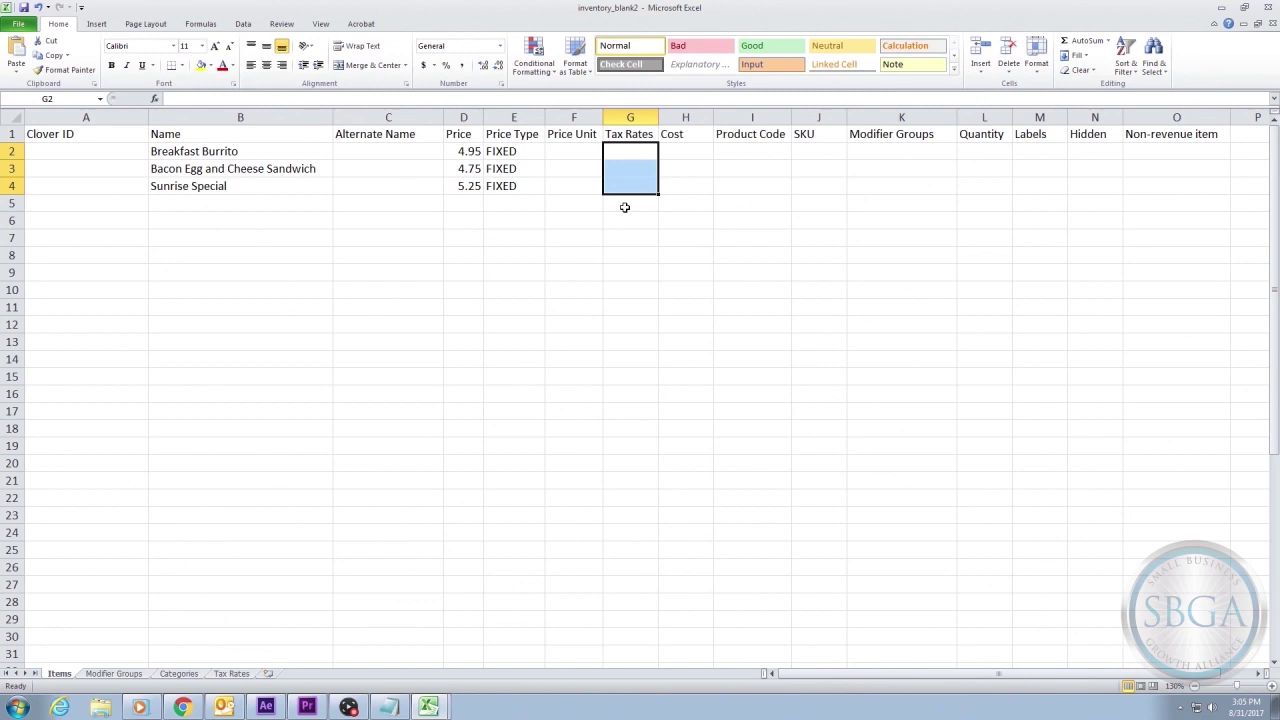
{"action": "left_click", "coordinate": [624, 149]}
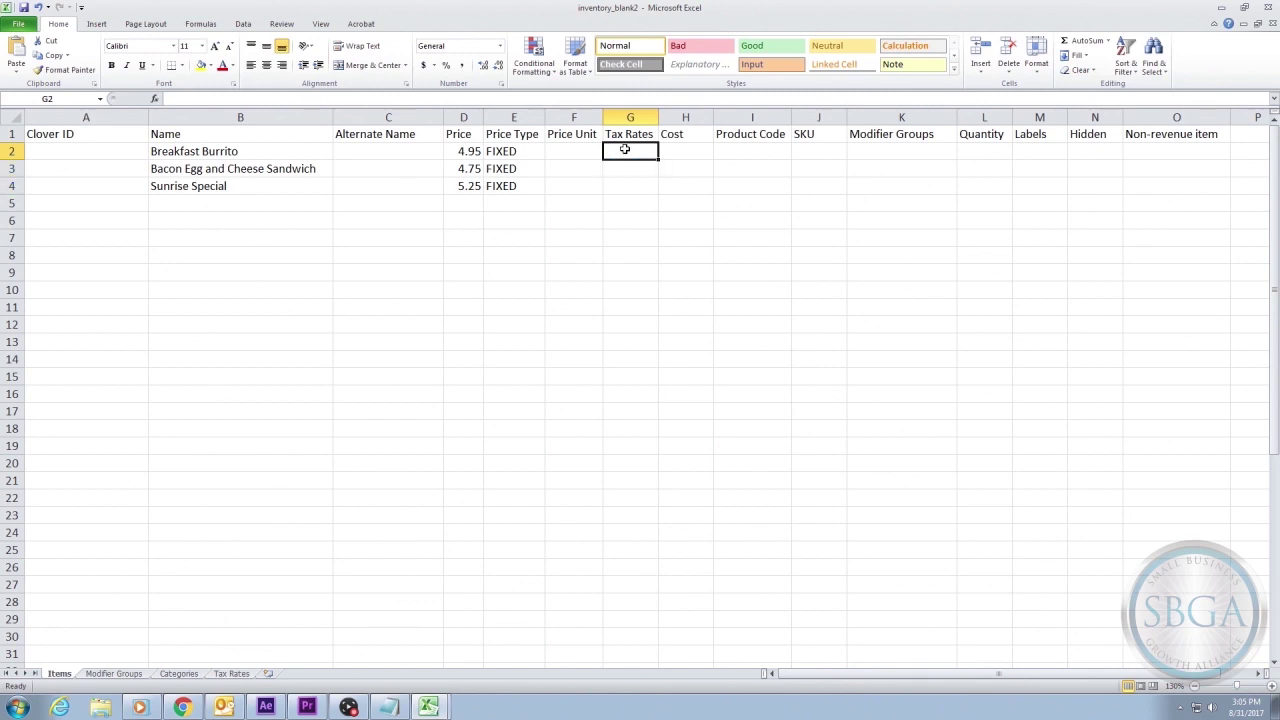
{"action": "type", "text": "DEFAULT"}
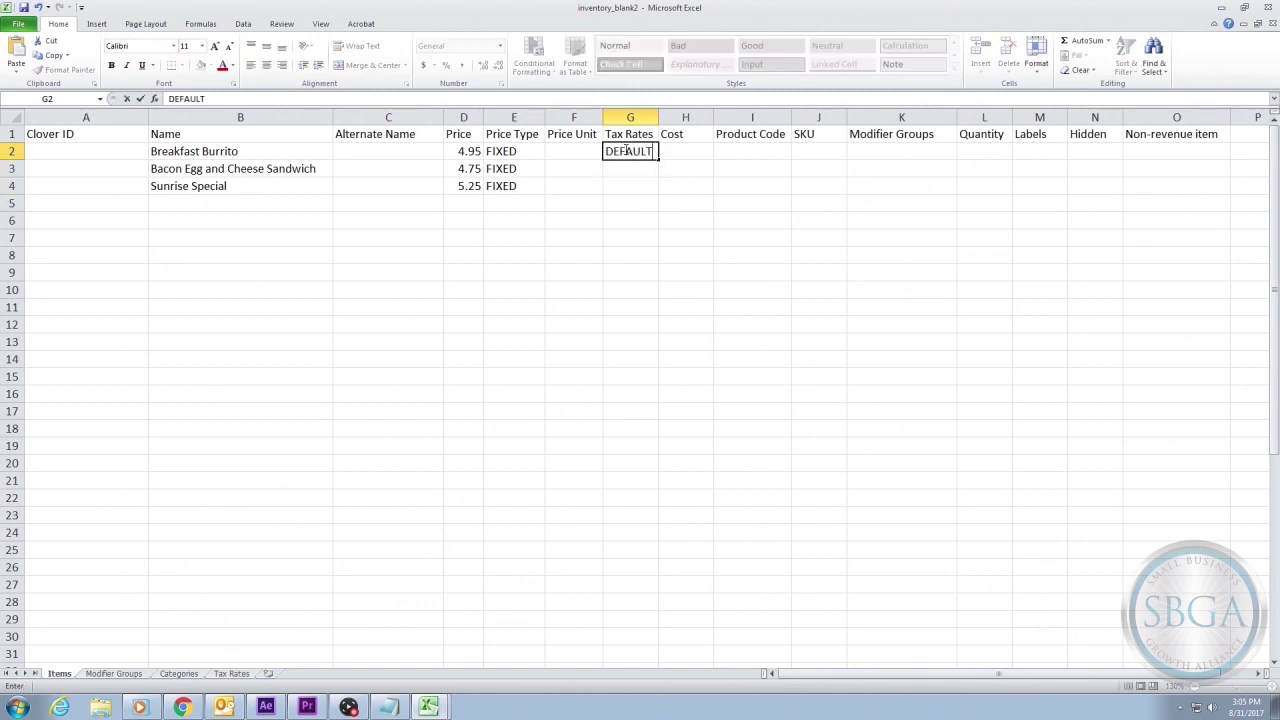
{"action": "key", "text": "Return"}
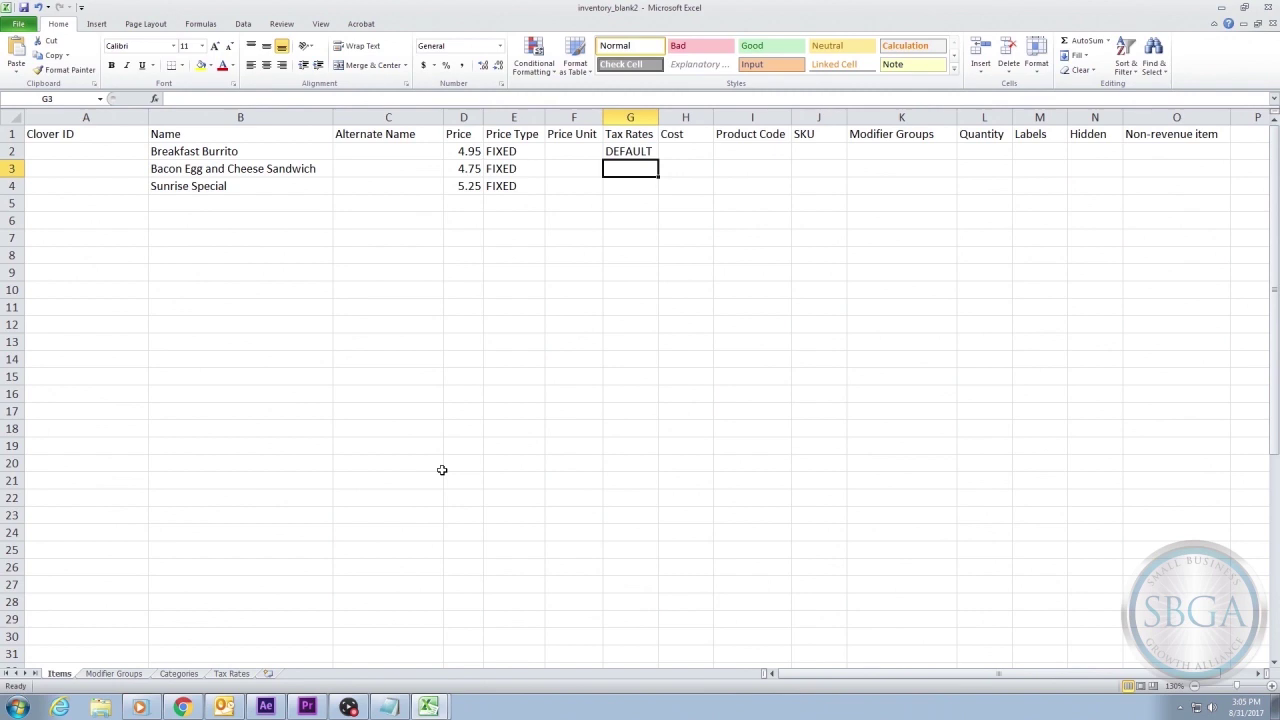
{"action": "type", "text": "DEFAULT"}
{"action": "key", "text": "Return"}
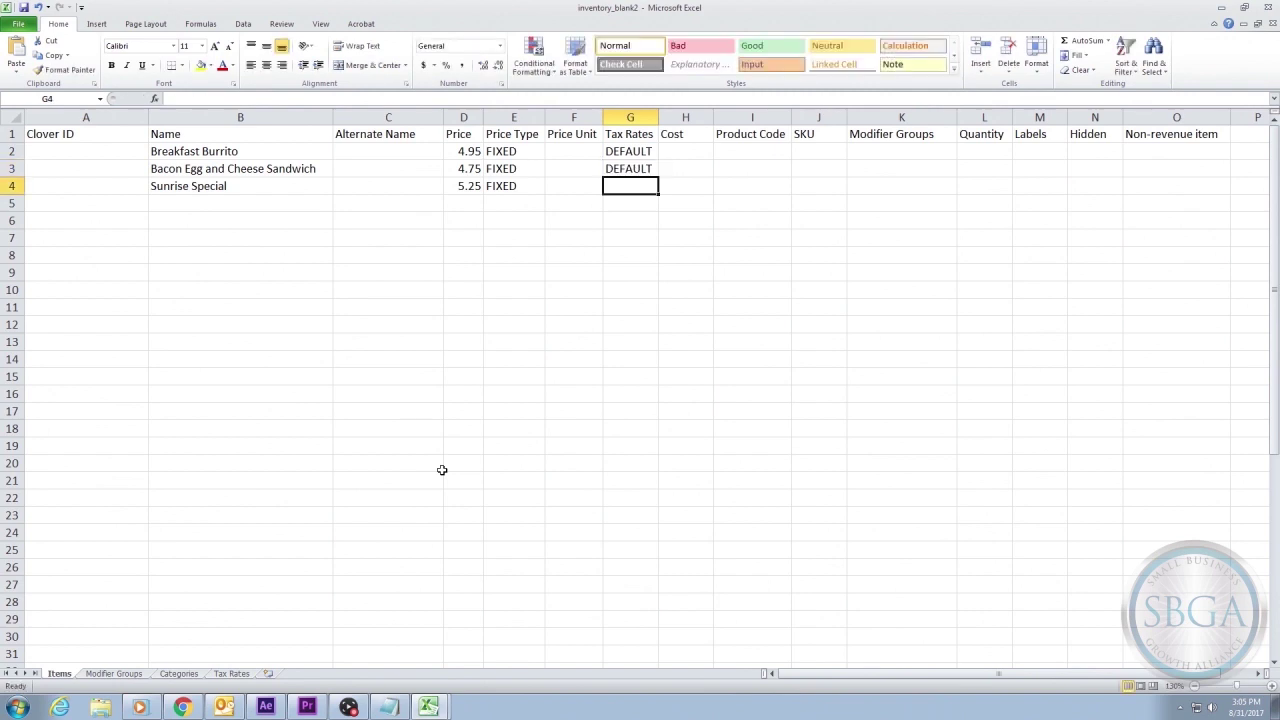
Enter DEFAULT as the tax rate for the Sunrise Special in G4 of the Items sheet
{"action": "type", "text": "DE"}
{"action": "key", "text": "Return"}
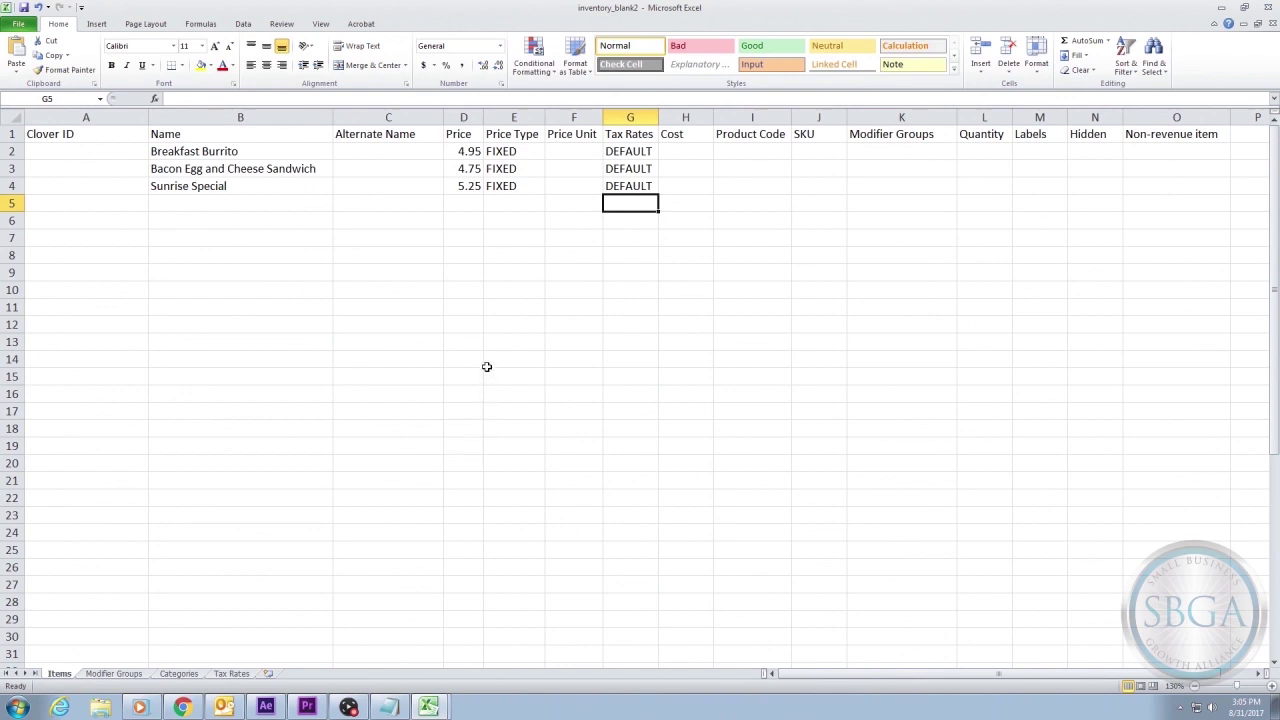
Replace the Breakfast Burrito's tax rate in G2 with NO_TAX, and set it back to DEFAULT
{"action": "left_click", "coordinate": [636, 151]}
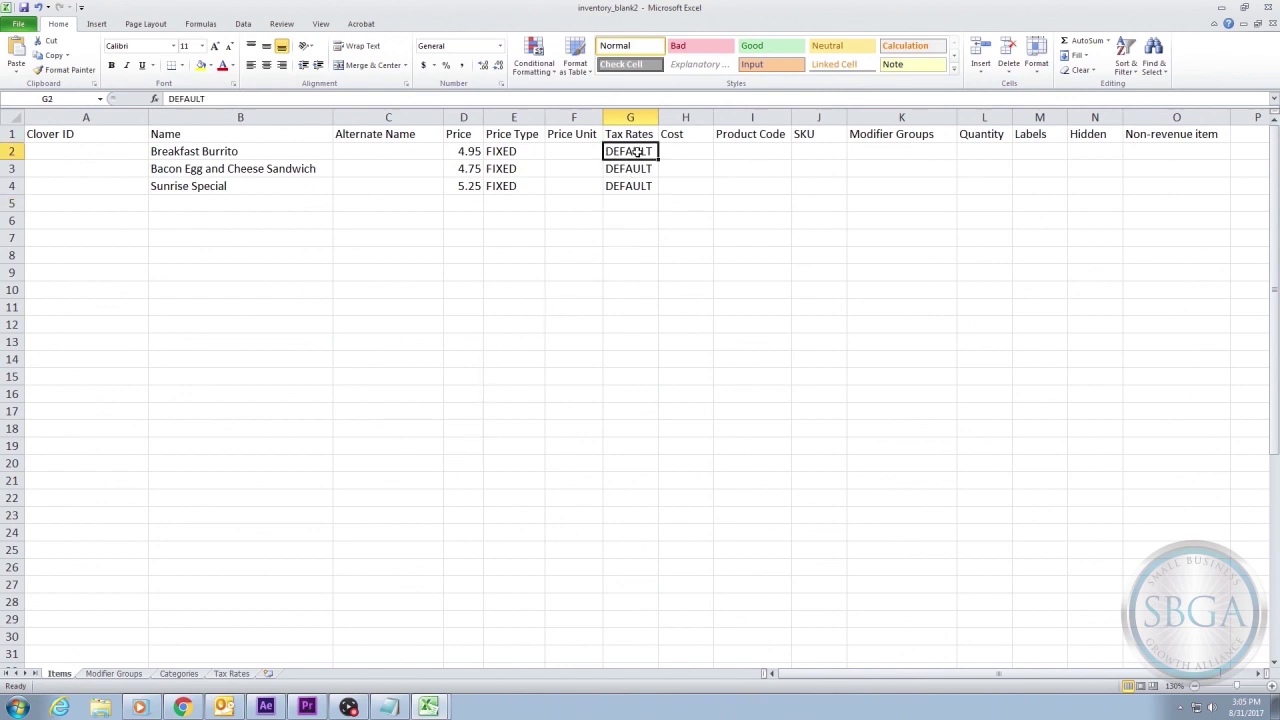
{"action": "type", "text": "NO_TAX"}
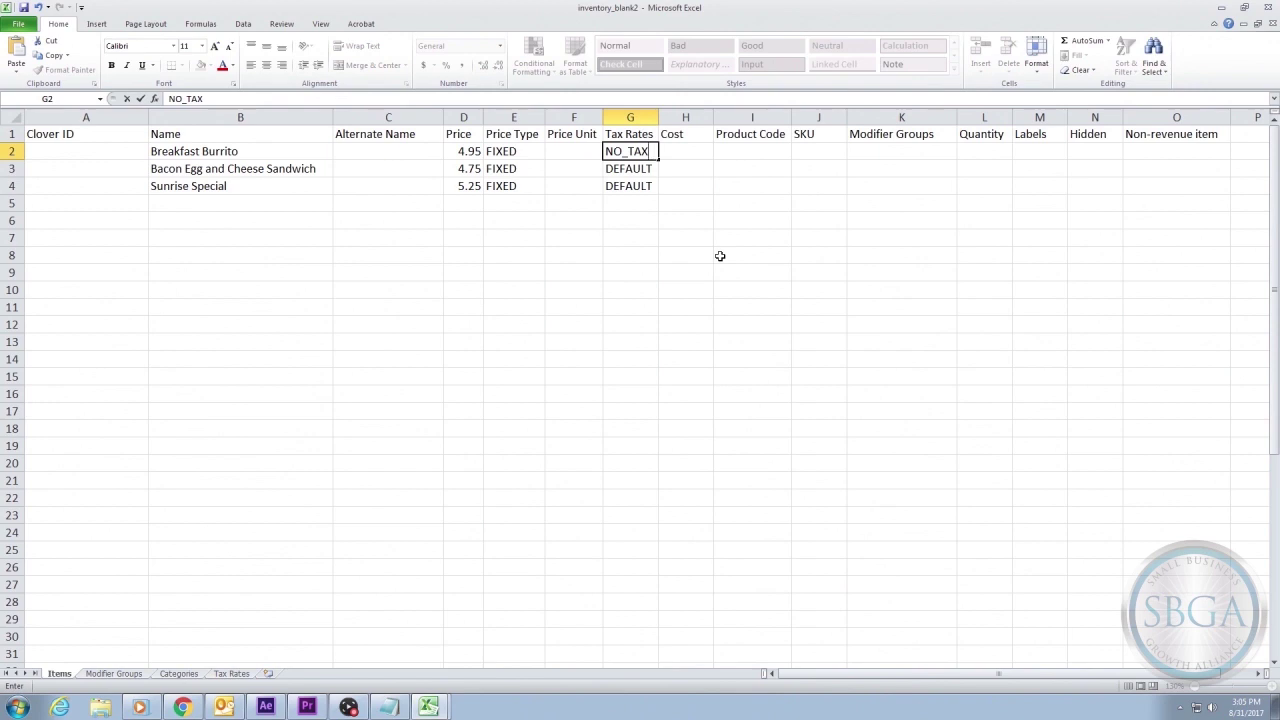
{"action": "key", "text": "BackSpace"}
{"action": "key", "text": "BackSpace"}
{"action": "key", "text": "BackSpace"}
{"action": "key", "text": "BackSpace"}
{"action": "key", "text": "BackSpace"}
{"action": "key", "text": "BackSpace"}
{"action": "type", "text": "DEFAULT"}
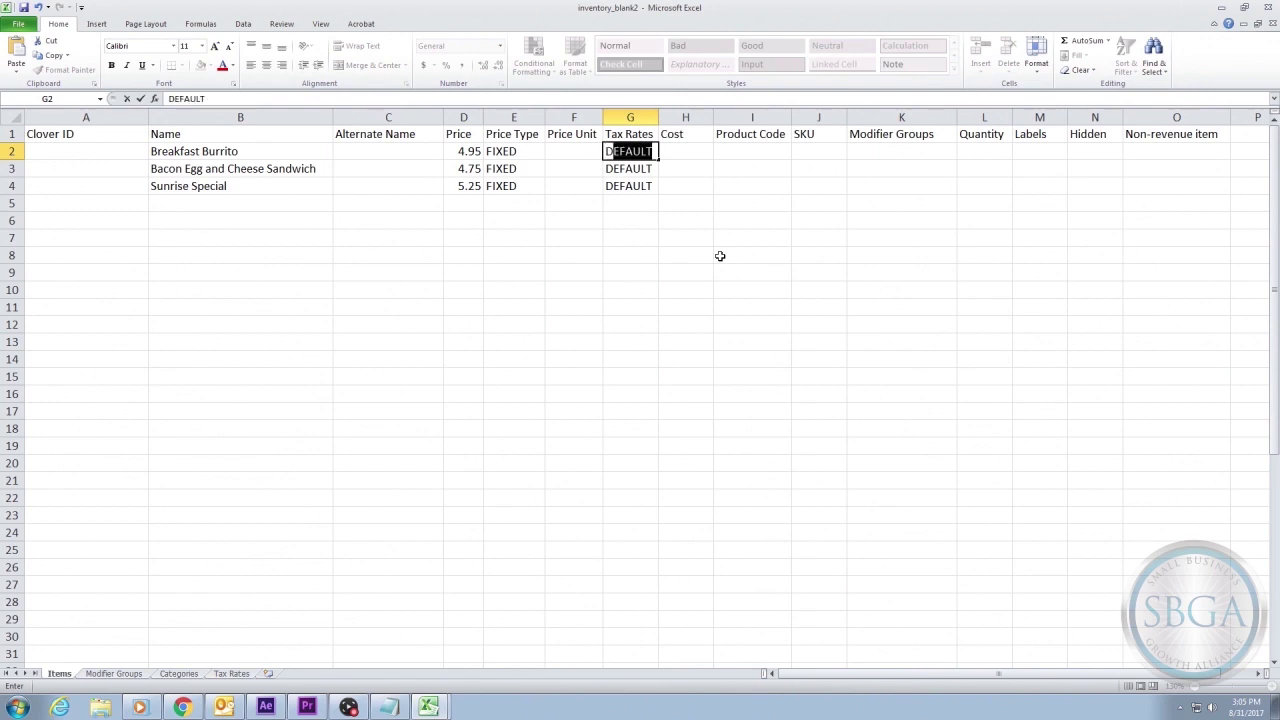
{"action": "key", "text": "Return"}
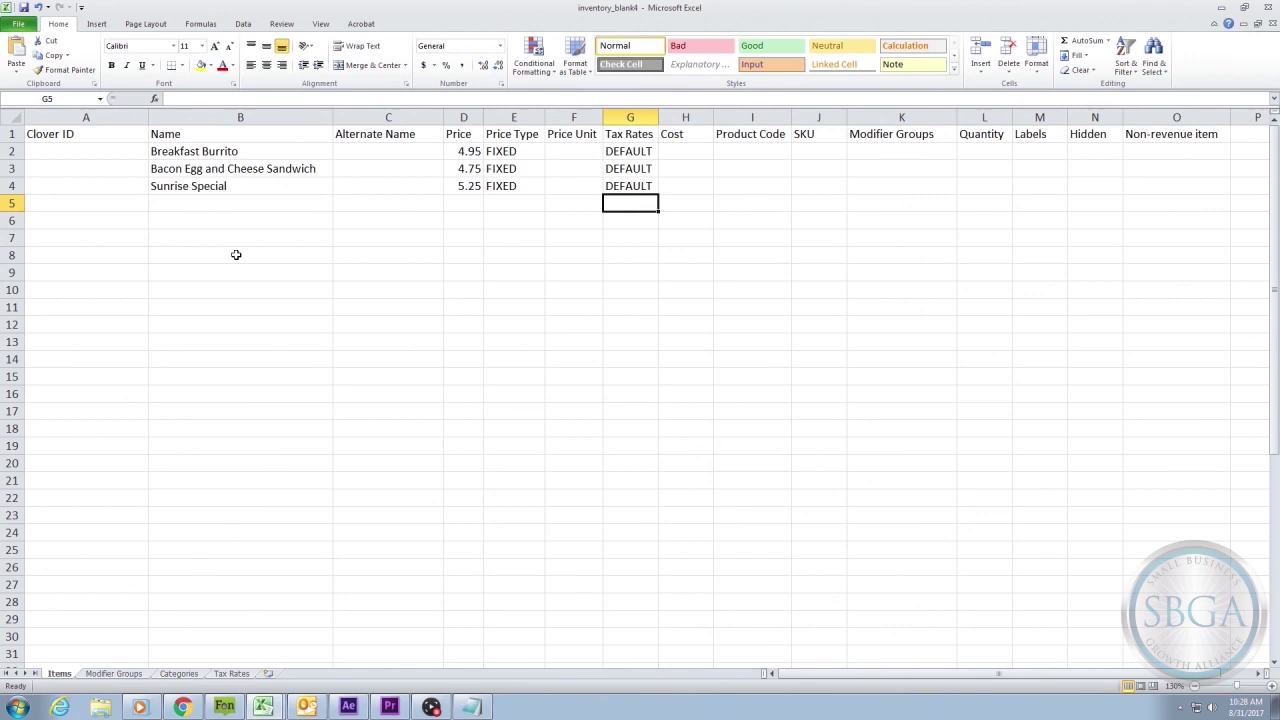
Save the workbook under the name inventory_blank4 as an Excel Workbook in the _docs folder, replacing the existing file
{"action": "left_click", "coordinate": [16, 25]}
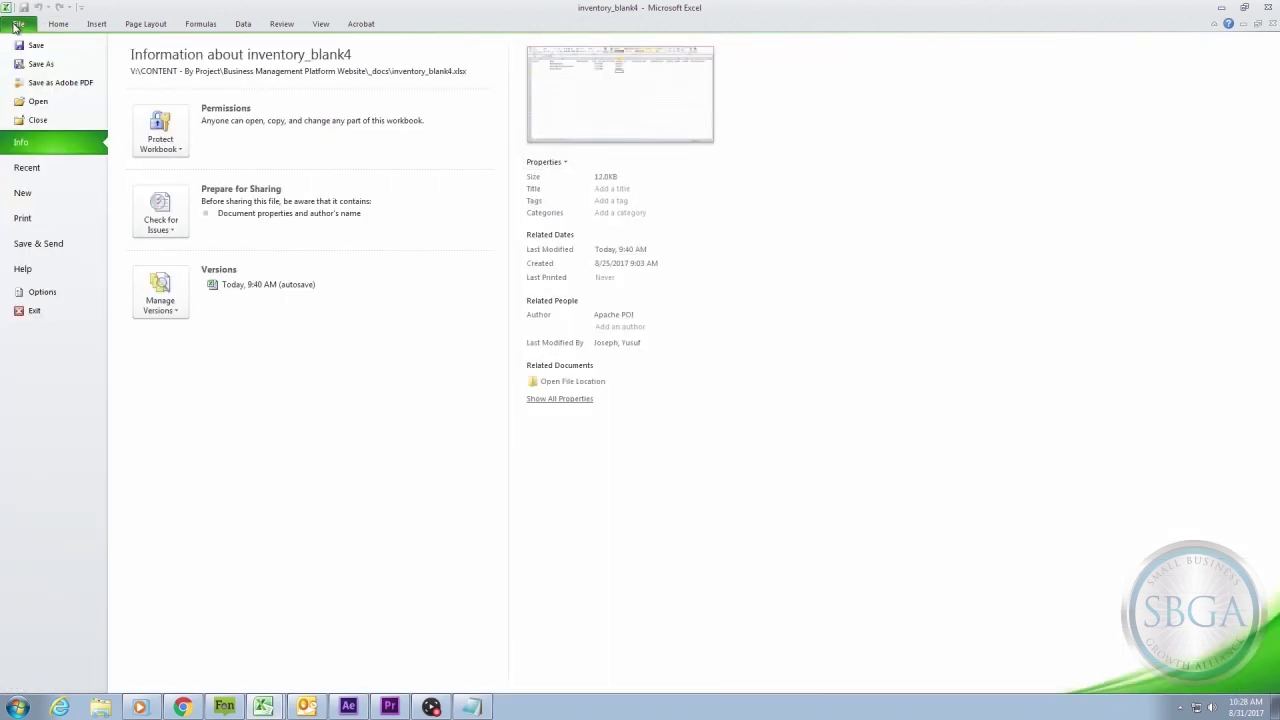
{"action": "left_click", "coordinate": [41, 63]}
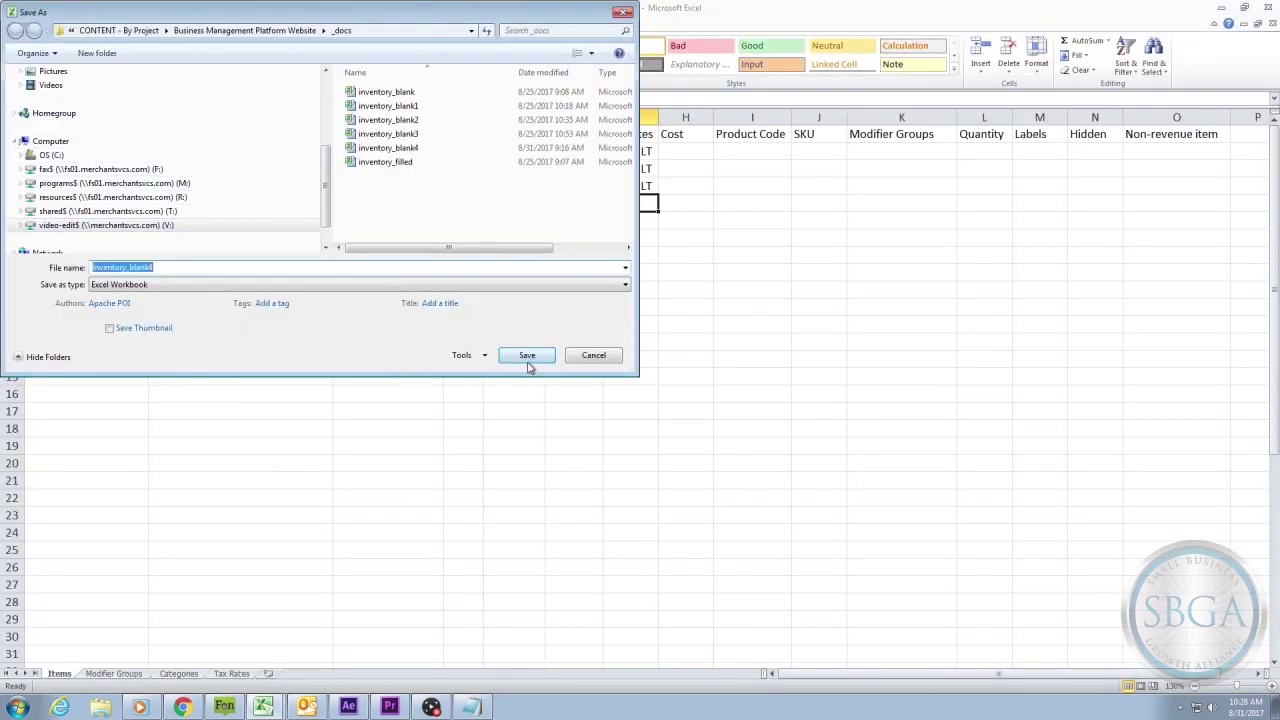
{"action": "left_click", "coordinate": [527, 357]}
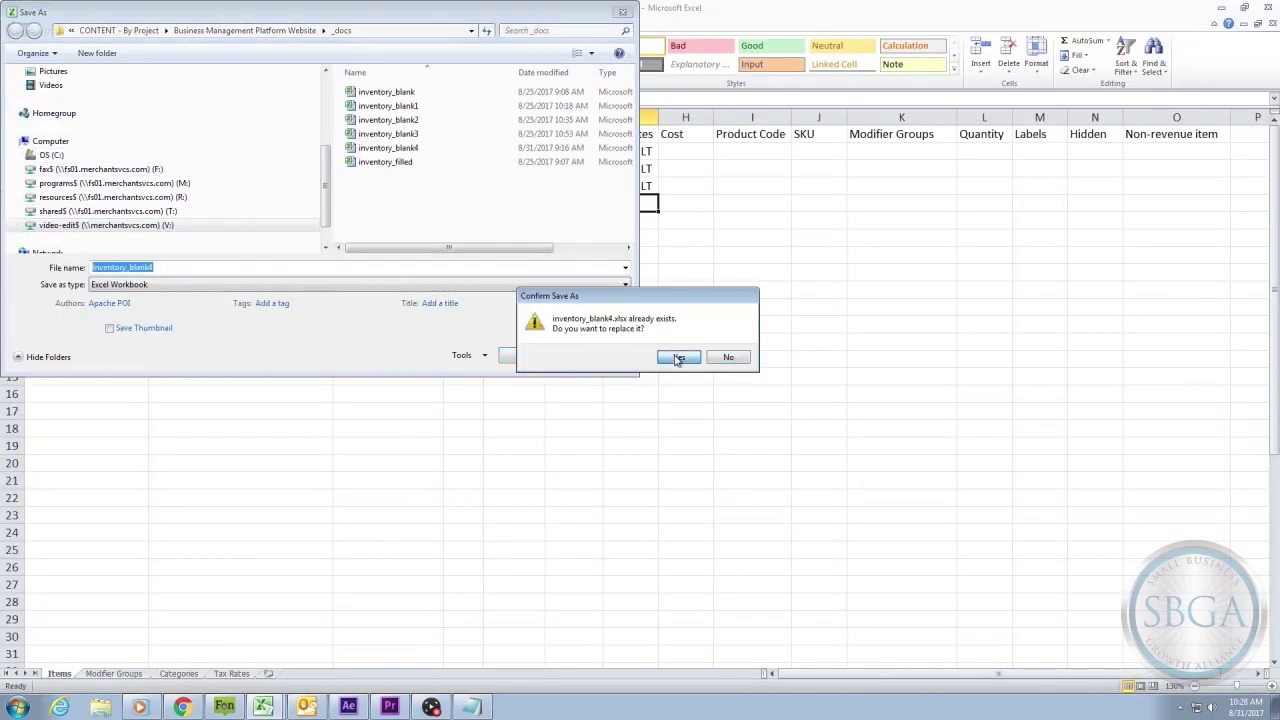
{"action": "left_click", "coordinate": [678, 358]}
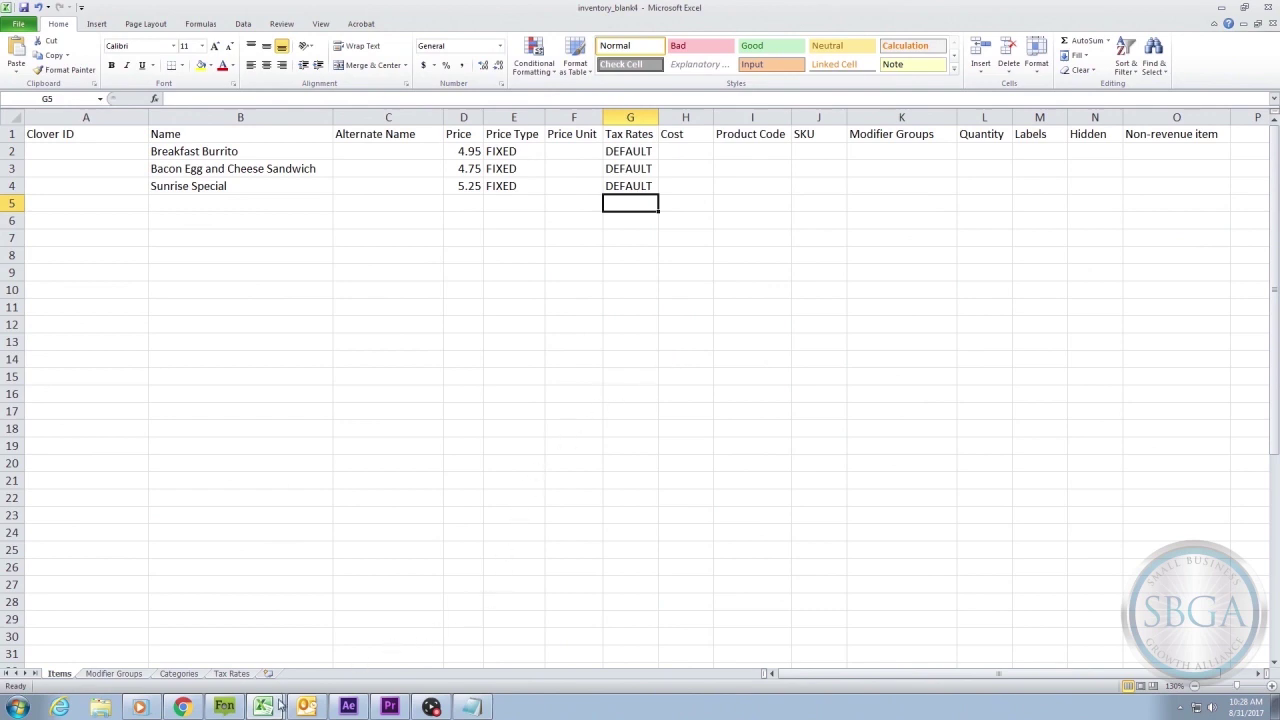
Switch to the Clover Inventory page in Chrome and import the Excel file inventory_filled.xlsx, saving the import
{"action": "left_click", "coordinate": [180, 707]}
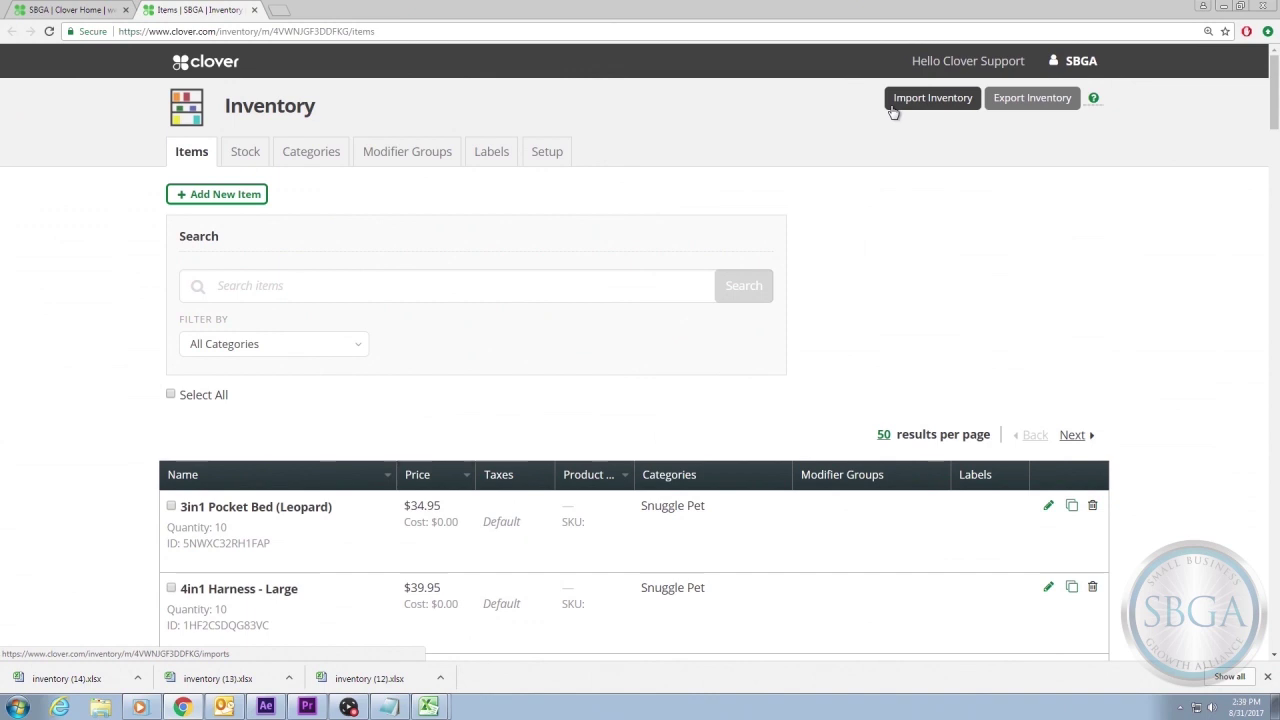
{"action": "left_click", "coordinate": [893, 108]}
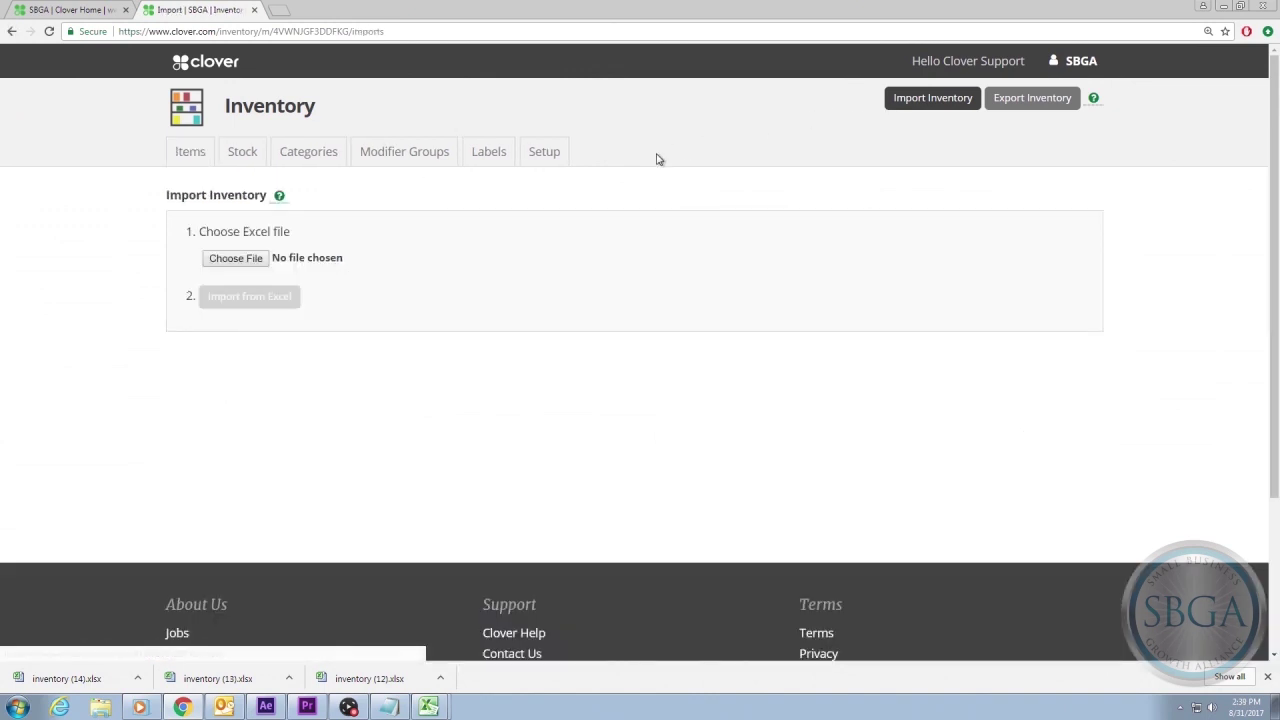
{"action": "left_click", "coordinate": [268, 259]}
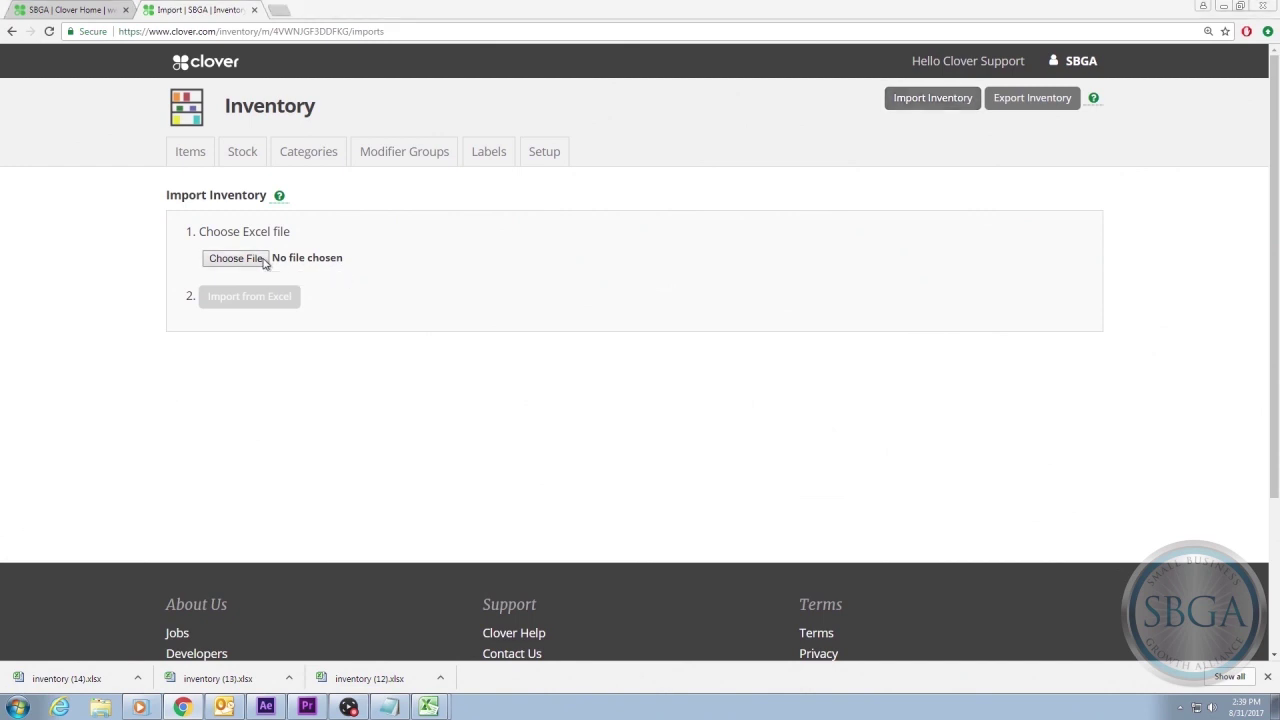
{"action": "left_click", "coordinate": [305, 134]}
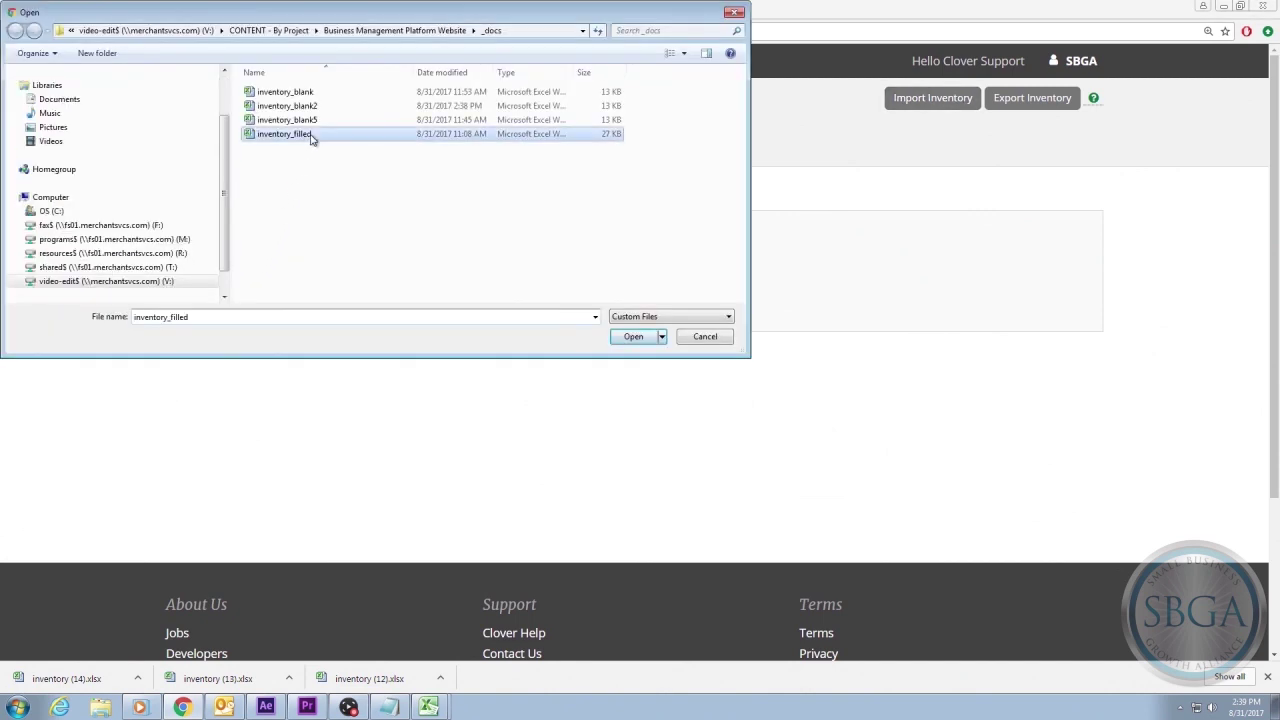
{"action": "left_click", "coordinate": [641, 342]}
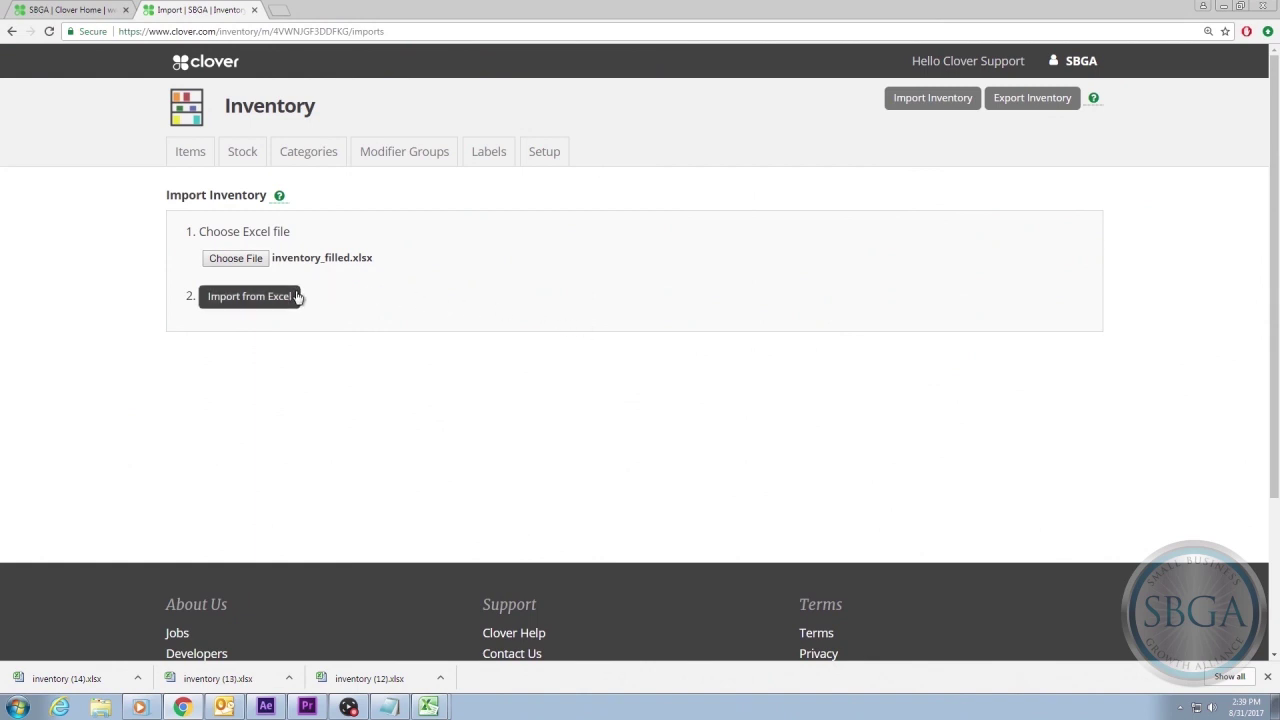
{"action": "left_click", "coordinate": [297, 296]}
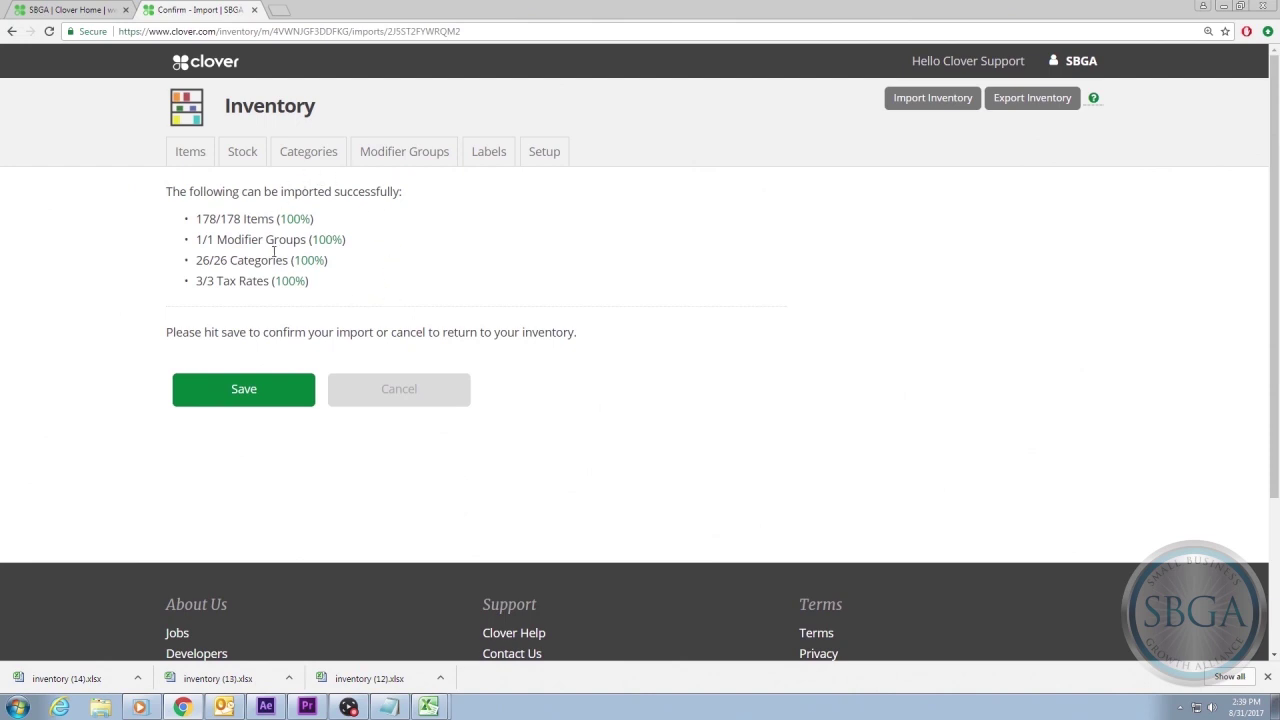
{"action": "left_click", "coordinate": [303, 394]}
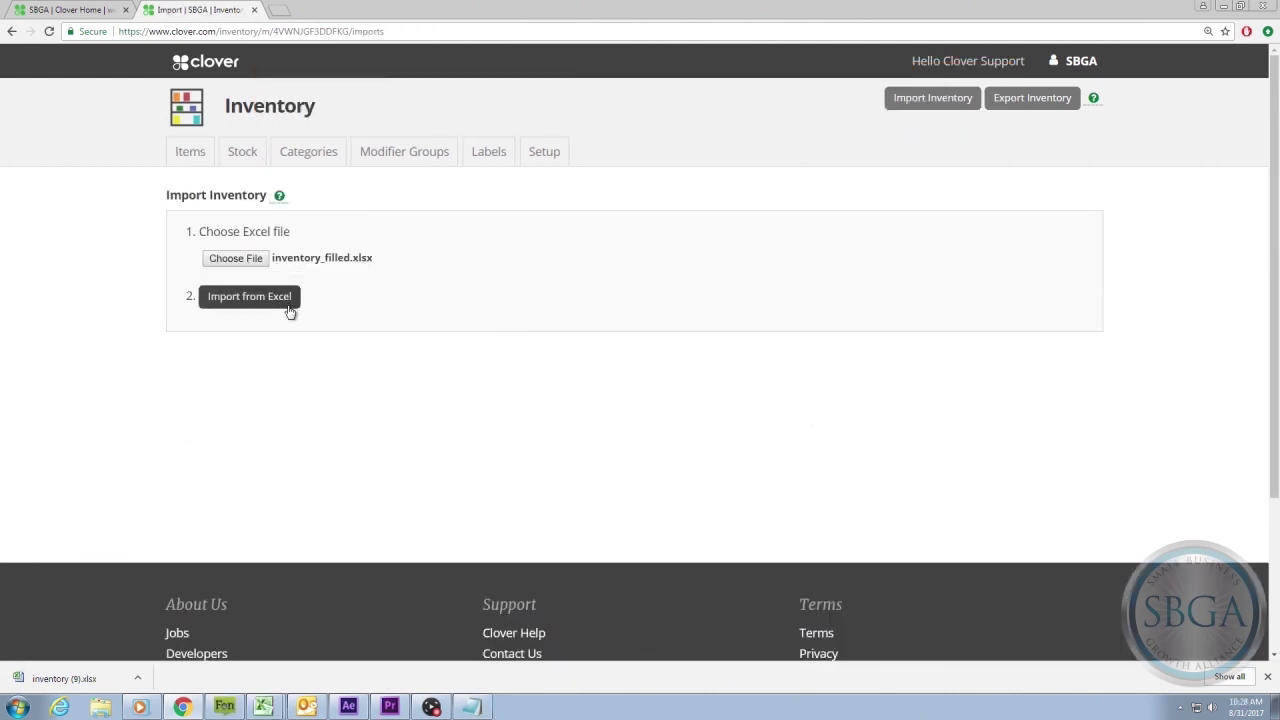
Run the import check on inventory_filled.xlsx again and examine the errors listed by sheet and row
{"action": "left_click", "coordinate": [287, 304]}
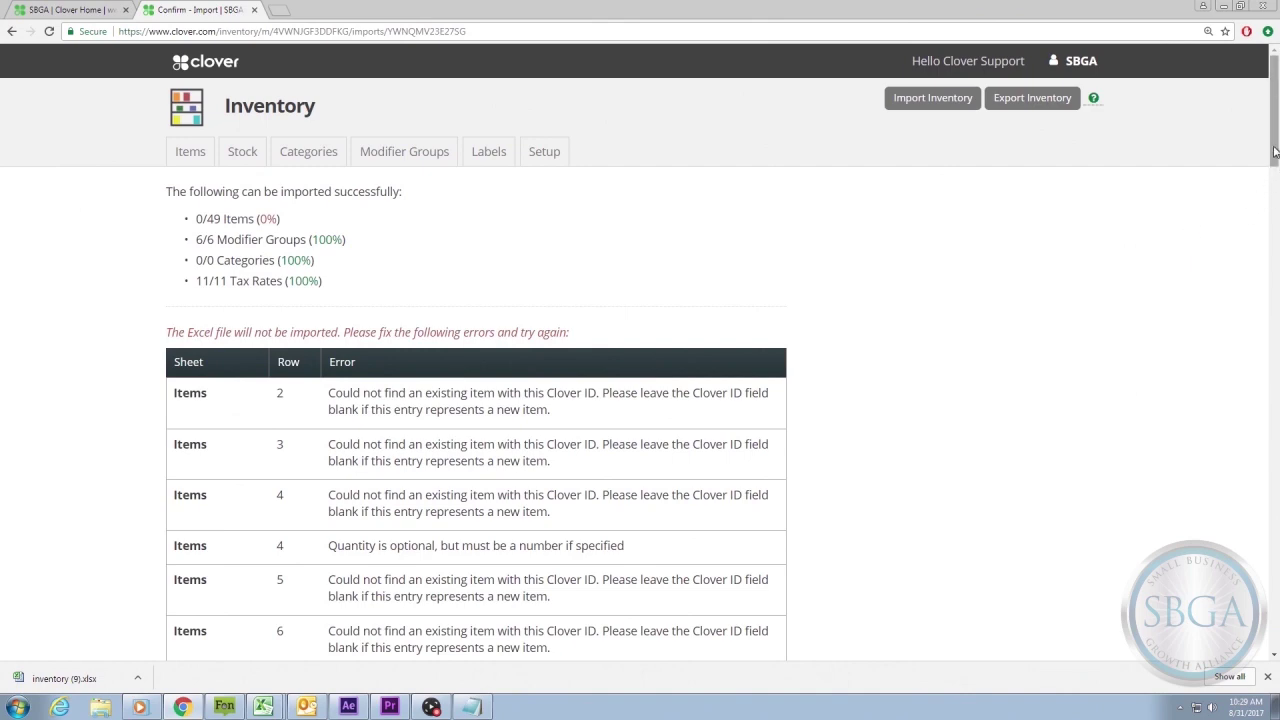
{"action": "left_click_drag", "start_coordinate": [1275, 146], "coordinate": [1230, 137]}
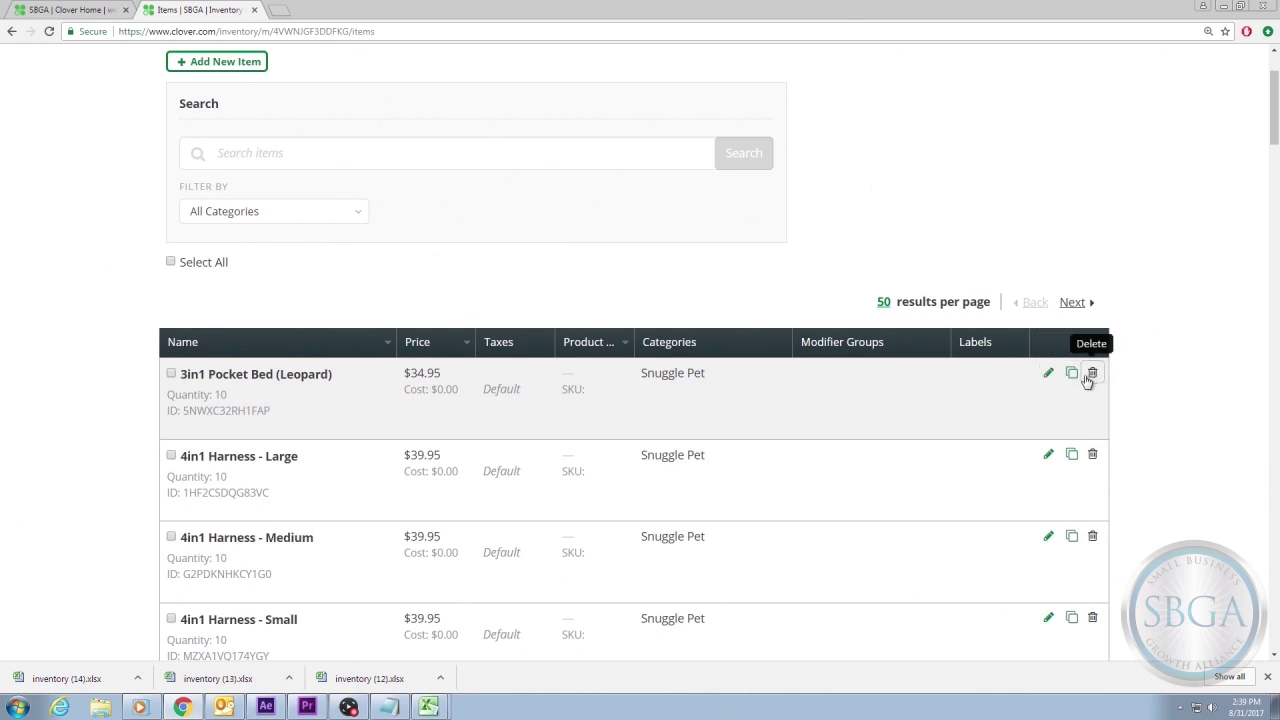
Open the 3in1 Pocket Bed (Leopard) item for editing to view its fields, and cancel without saving
{"action": "left_click", "coordinate": [1048, 375]}
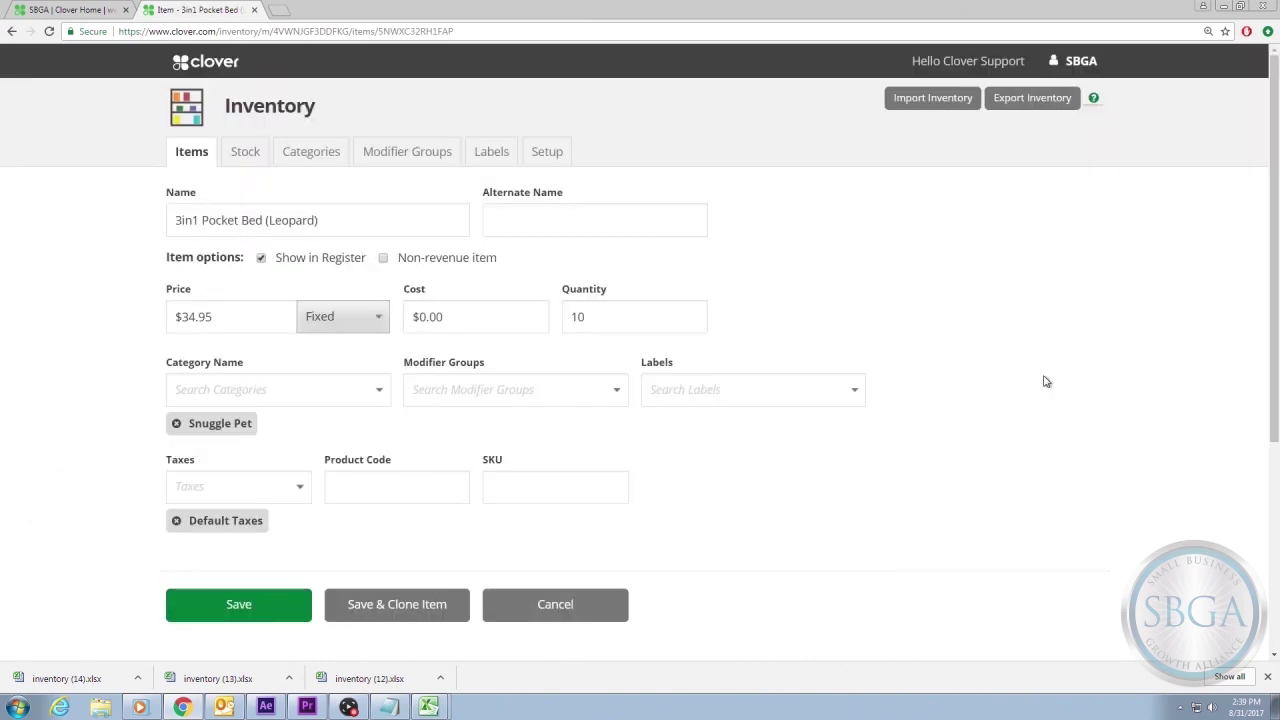
{"action": "left_click", "coordinate": [548, 600]}
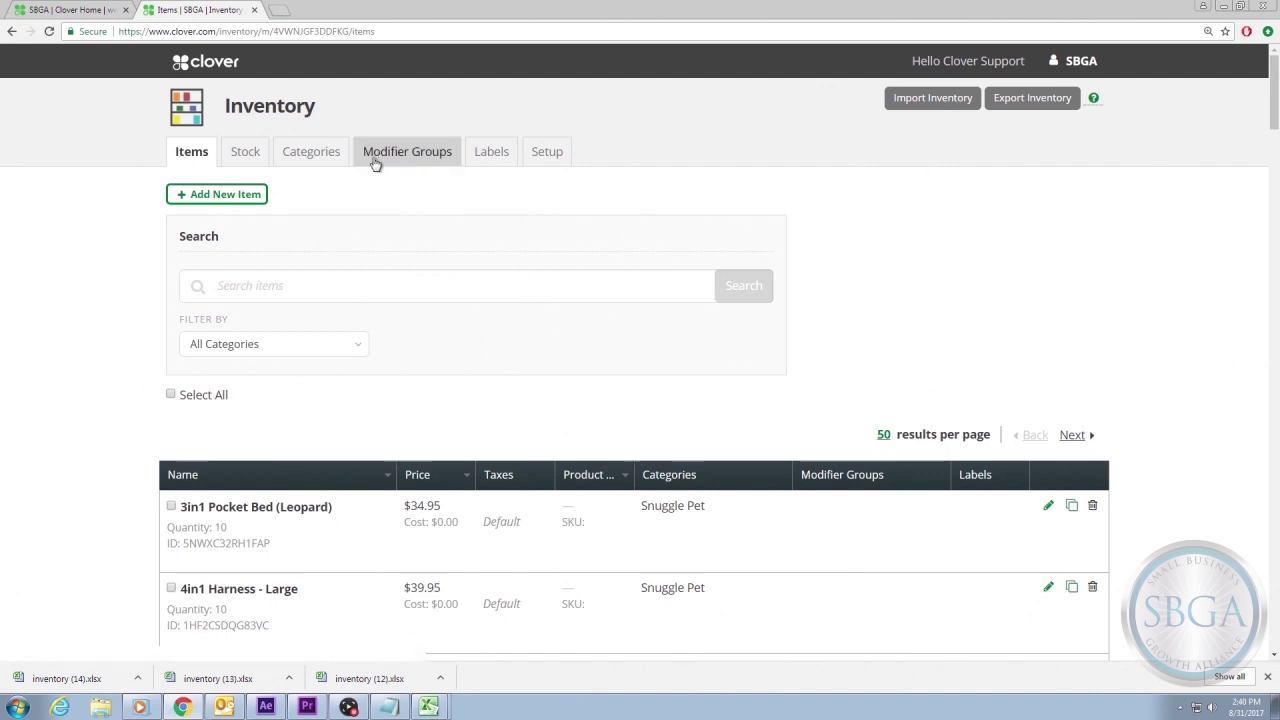
Start a new inventory item named "Enter Item Here" and enter 5.0 as its price
{"action": "left_click", "coordinate": [259, 196]}
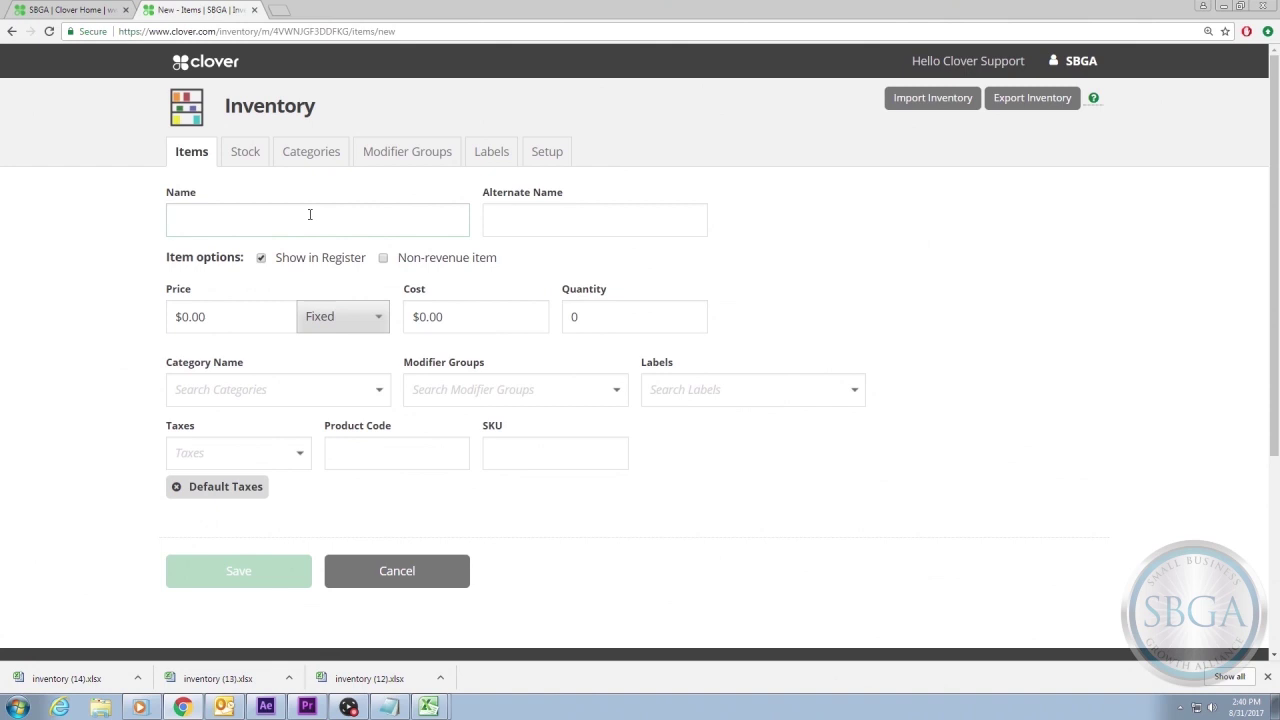
{"action": "type", "text": "Enter Item Here"}
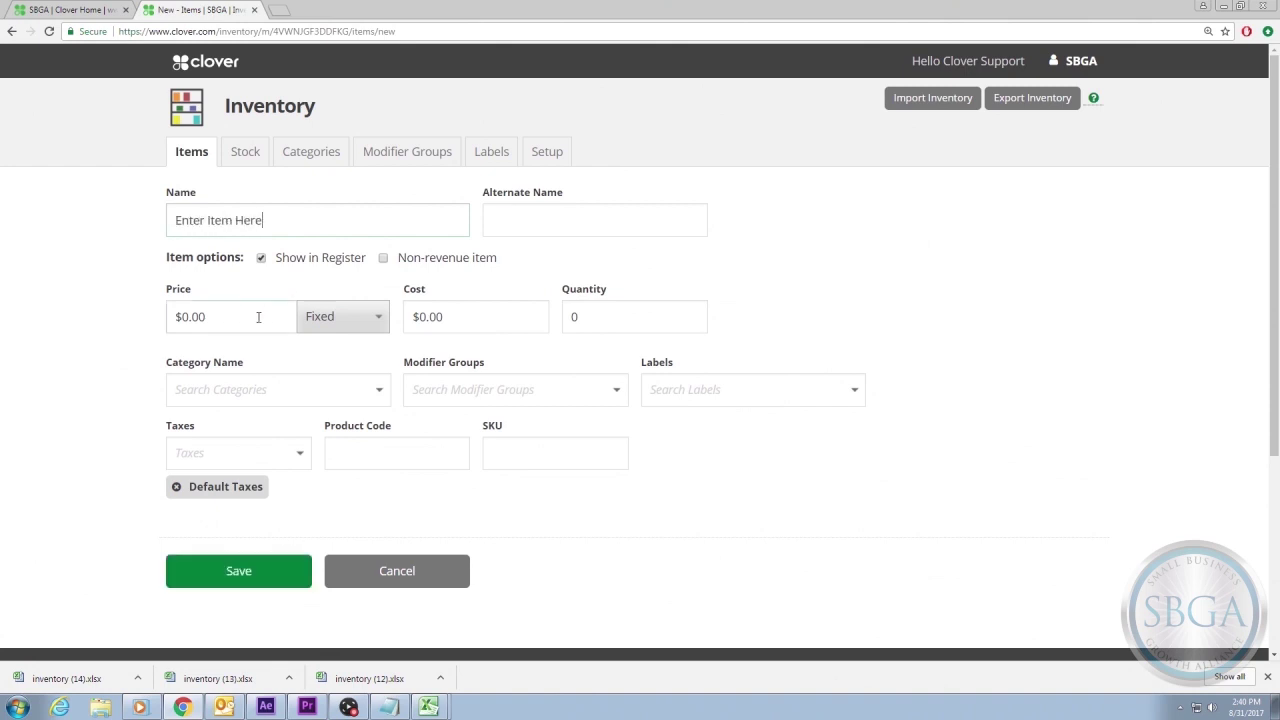
{"action": "left_click_drag", "start_coordinate": [257, 317], "coordinate": [146, 317]}
{"action": "type", "text": "5.0"}
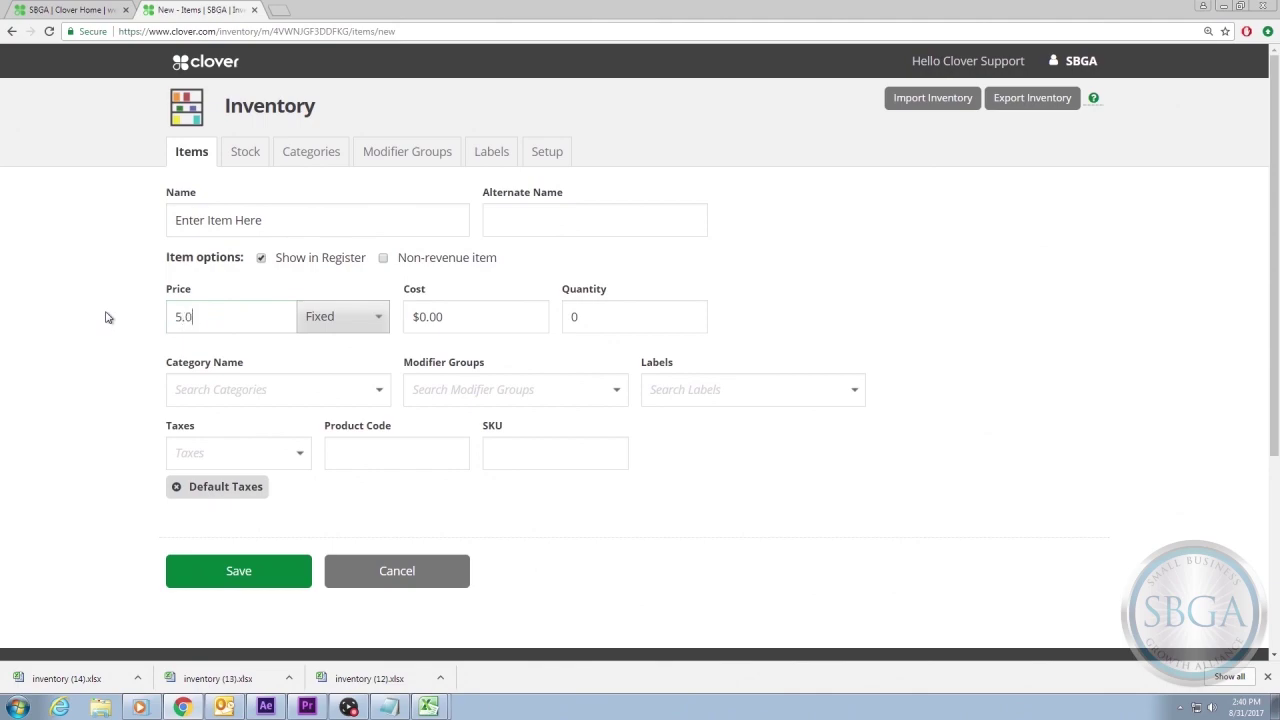